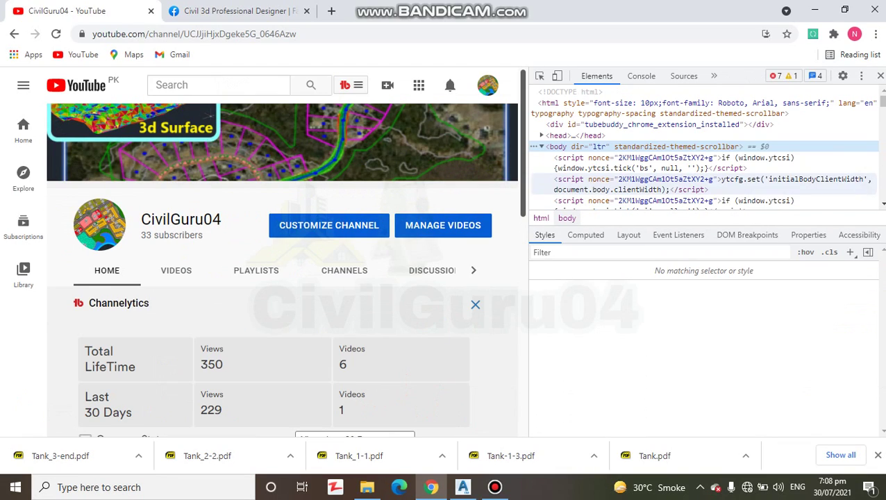
# Step: Close DevTools, scroll the CivilGuru04 channel to its Uploads, then bring up Downloads
pyautogui.click(879, 76)
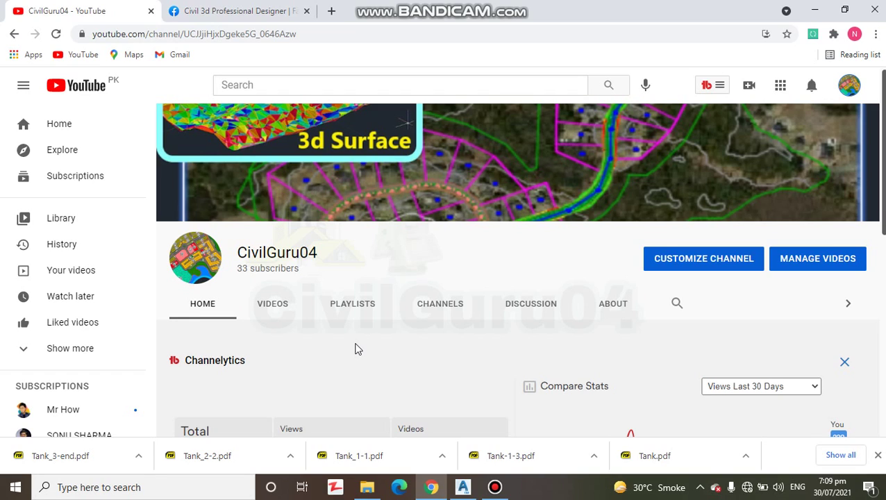
pyautogui.scroll(-1, 362, 341)
pyautogui.scroll(-1, 375, 310)
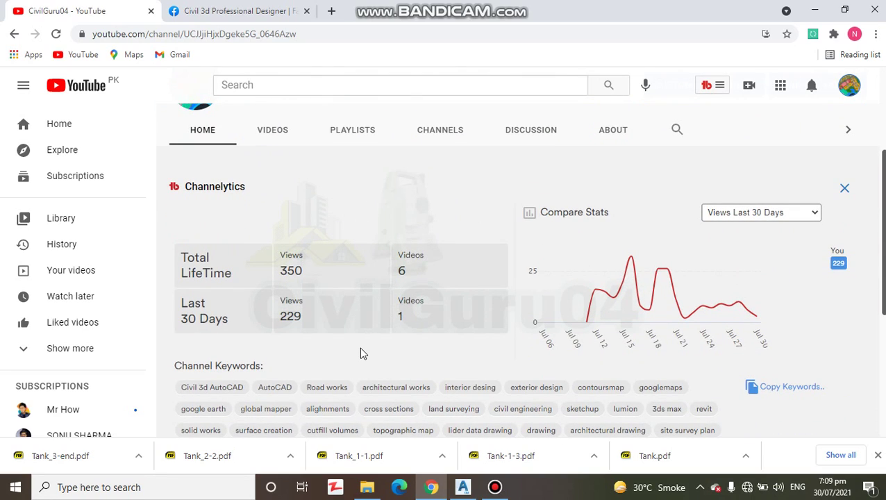
pyautogui.scroll(-2, 360, 354)
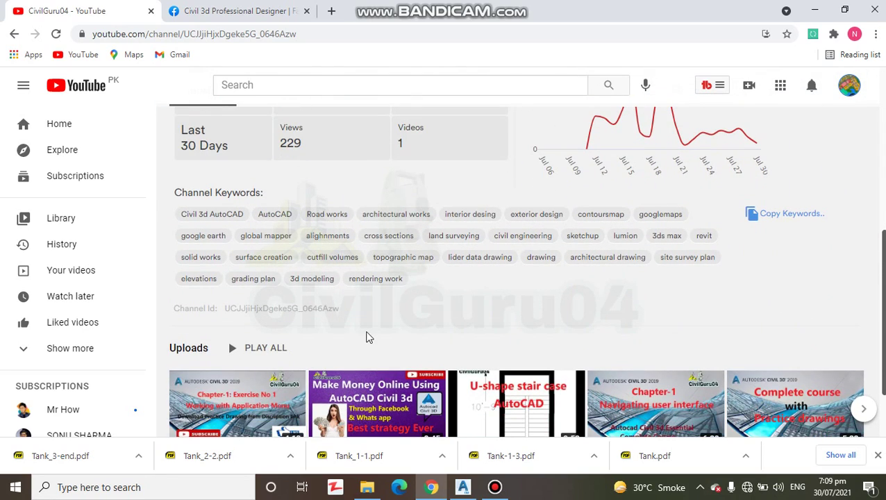
pyautogui.scroll(-1, 369, 337)
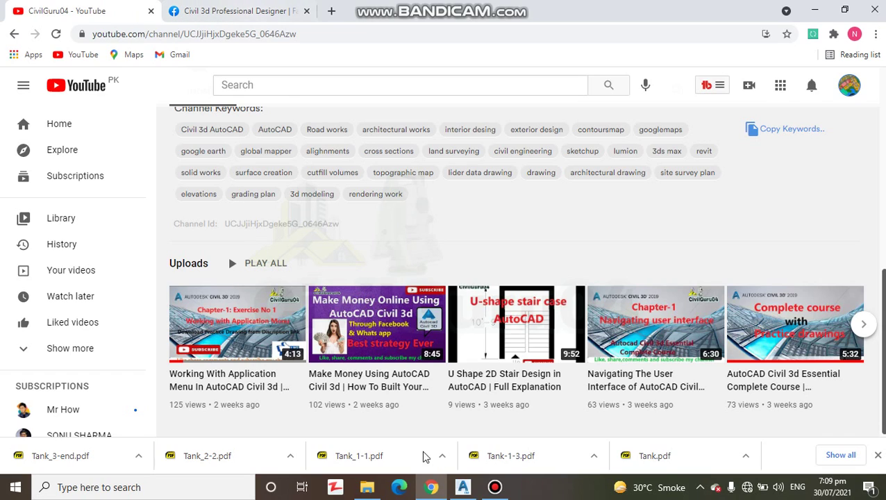
pyautogui.moveTo(366, 487)
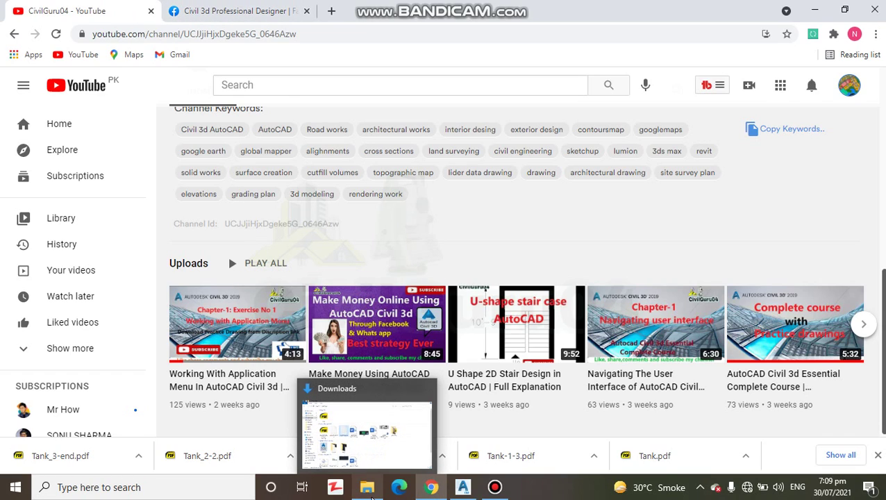
pyautogui.click(371, 494)
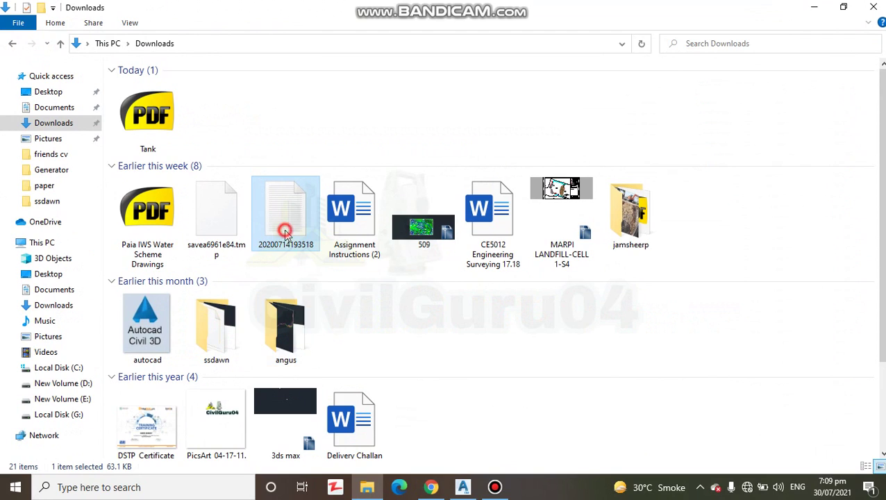
pyautogui.doubleClick(284, 231)
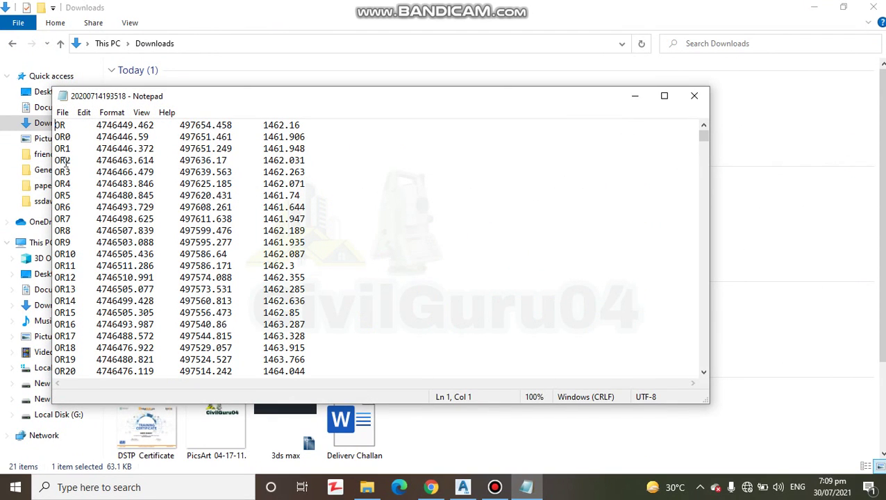
pyautogui.click(65, 277)
pyautogui.click(138, 147)
pyautogui.click(222, 160)
pyautogui.click(305, 160)
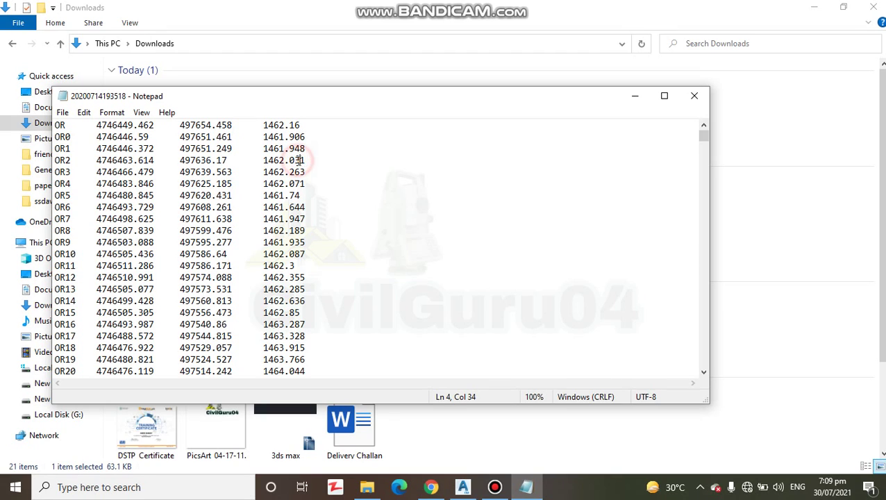
pyautogui.click(694, 96)
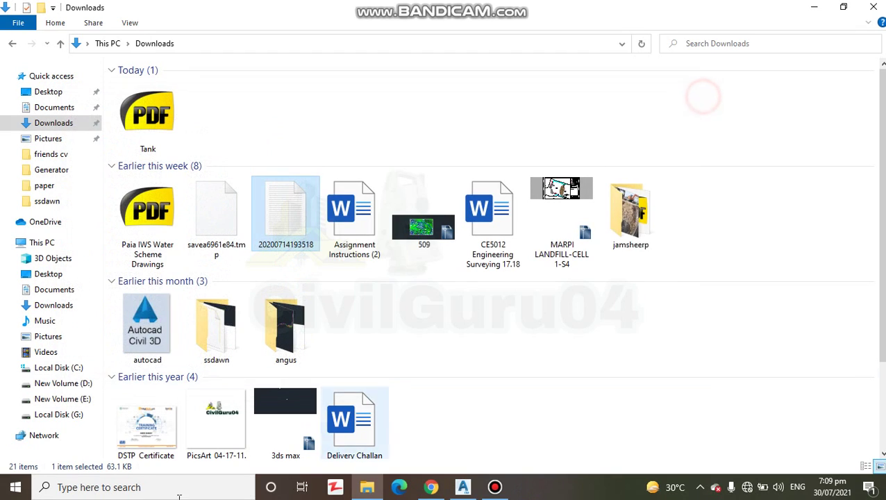
# Step: Start Excel from Windows search with a new blank workbook, then minimise it
pyautogui.click(82, 487)
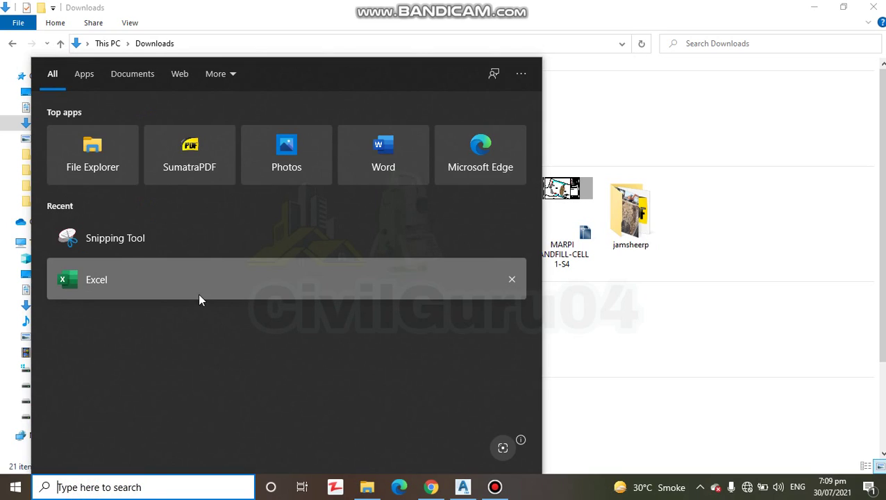
pyautogui.click(196, 284)
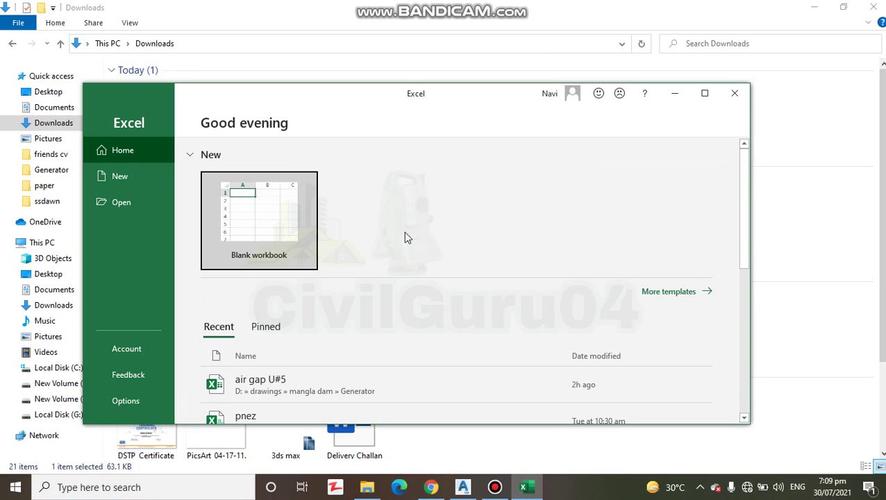
pyautogui.click(251, 225)
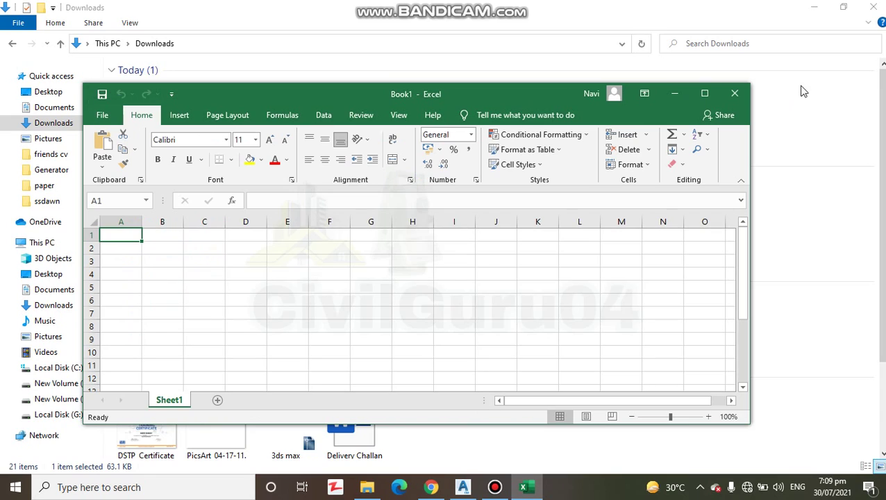
pyautogui.click(706, 94)
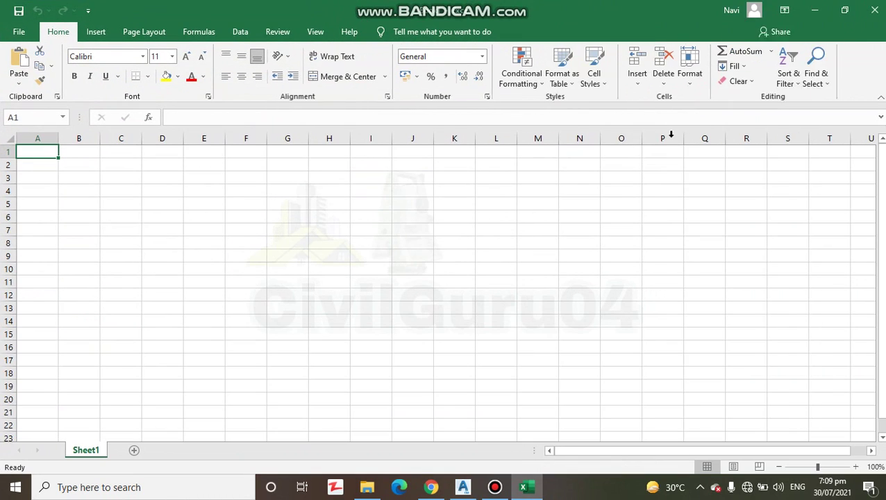
pyautogui.click(815, 9)
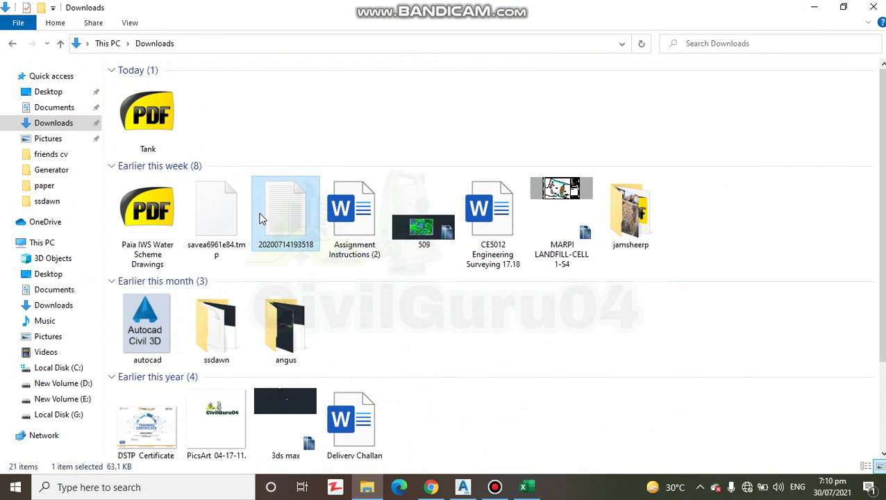
pyautogui.moveTo(283, 202)
pyautogui.mouseDown()
pyautogui.moveTo(500, 479)
pyautogui.moveTo(538, 496)
pyautogui.mouseUp()
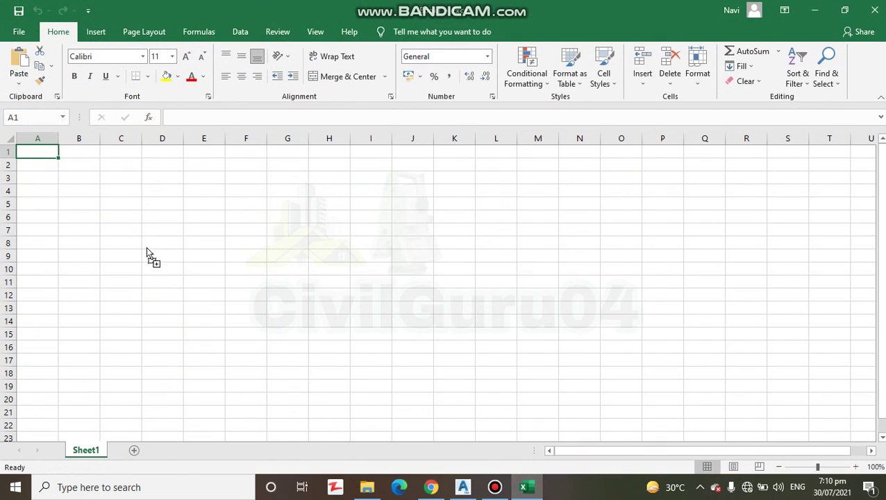
pyautogui.moveTo(538, 496); pyautogui.dragTo(146, 247)
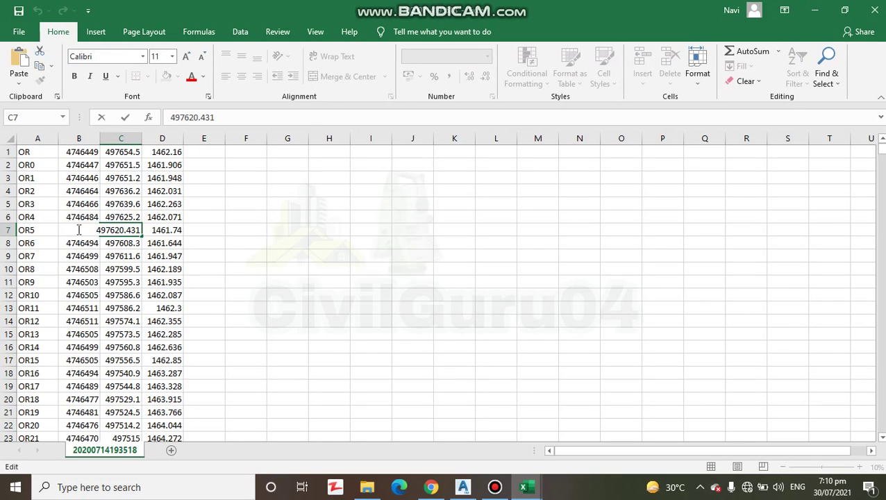
pyautogui.click(80, 269)
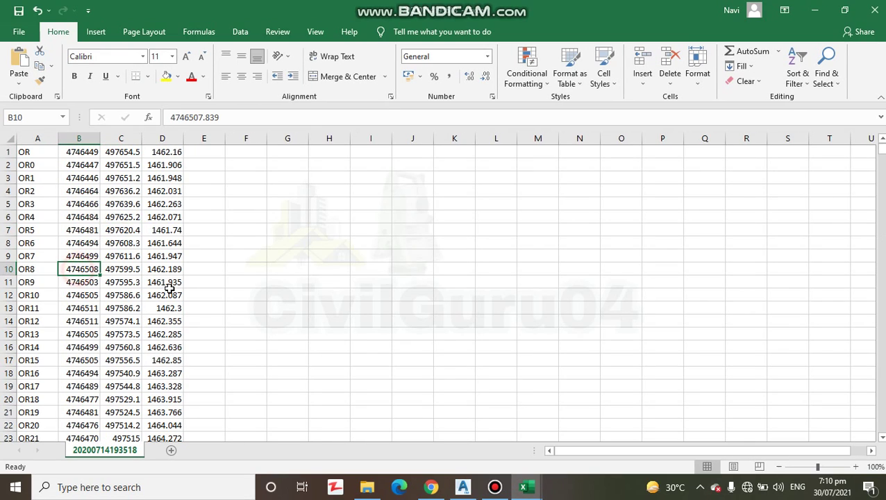
pyautogui.scroll(-5, 146, 340)
pyautogui.scroll(5, 147, 340)
# Step: Save the sheet to Downloads as 'point file' in CSV (Comma delimited) format
pyautogui.click(26, 38)
pyautogui.click(38, 206)
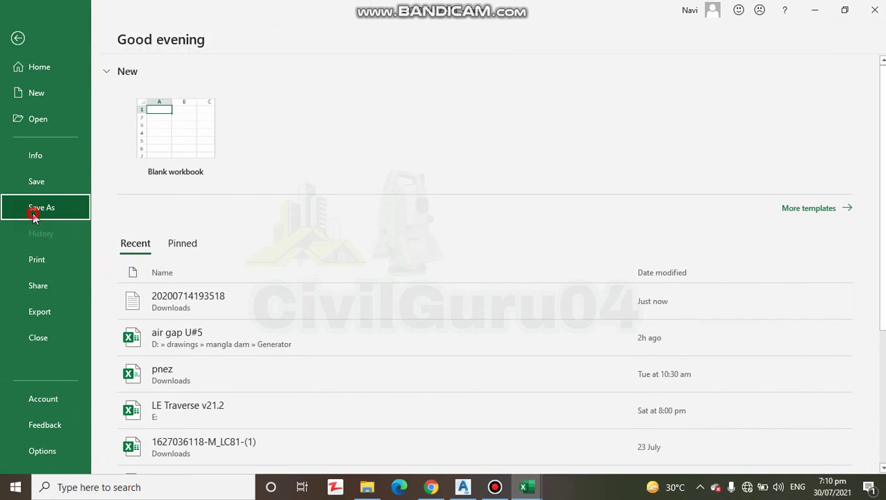
pyautogui.click(421, 143)
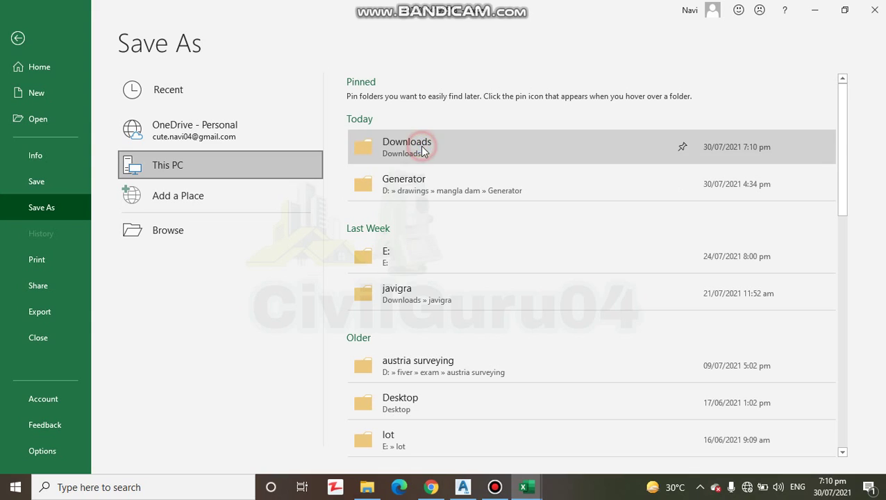
pyautogui.click(211, 239)
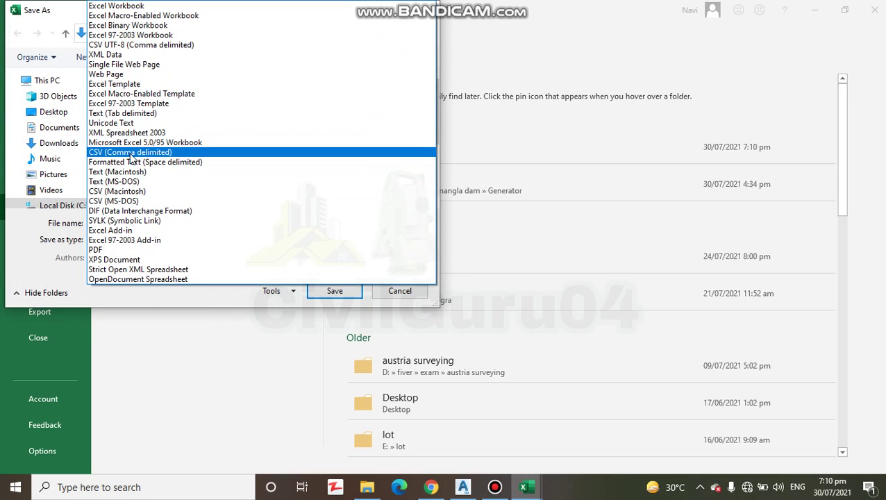
pyautogui.click(130, 153)
pyautogui.doubleClick(156, 223)
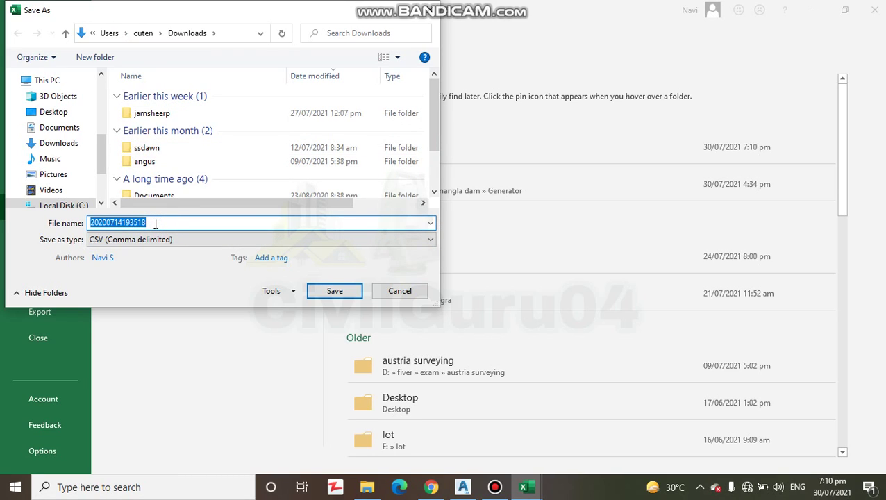
pyautogui.write('p')
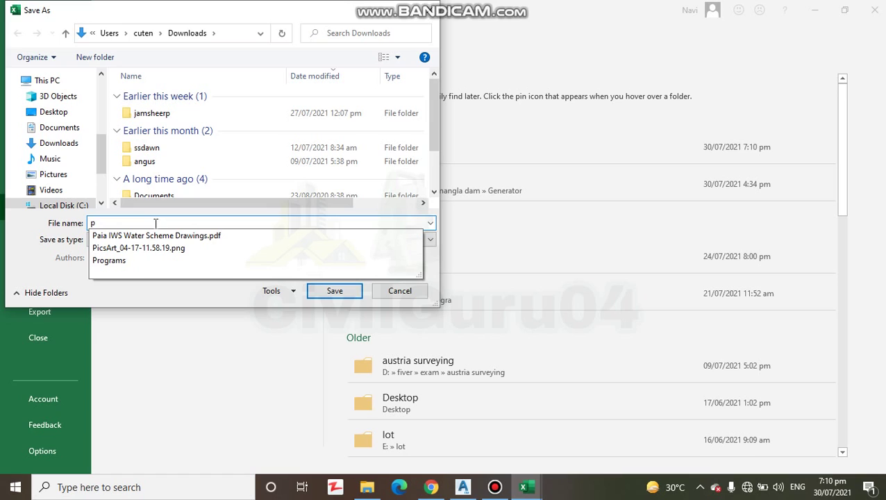
pyautogui.write('oint file')
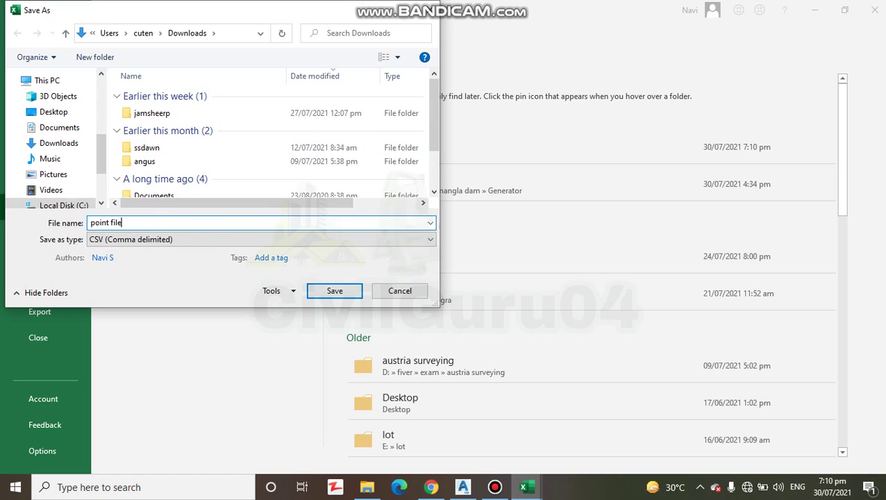
pyautogui.click(333, 292)
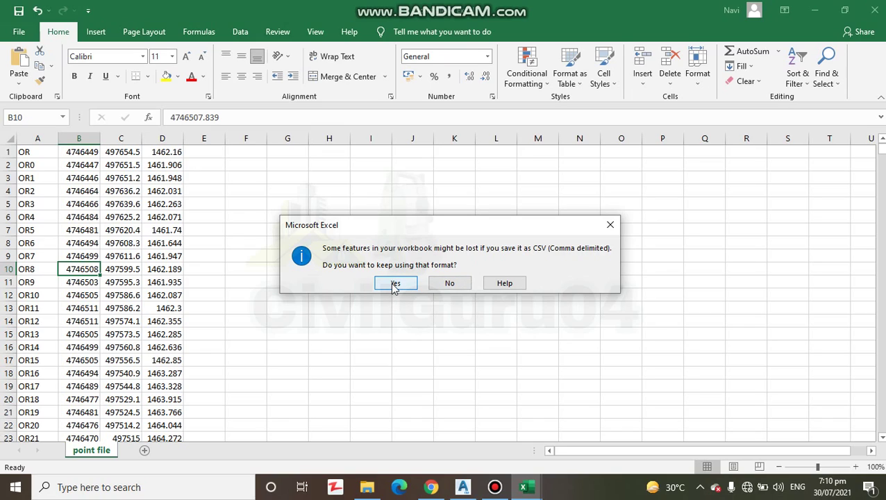
pyautogui.click(393, 286)
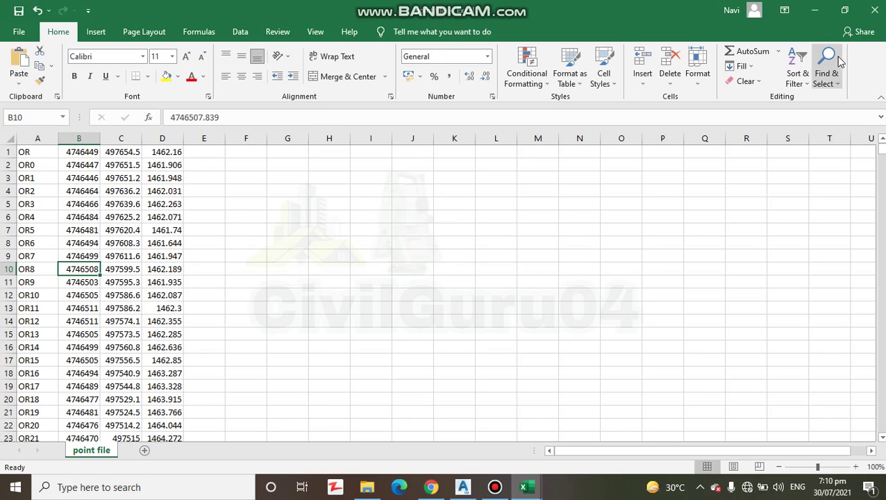
# Step: Close both Excel workbooks and switch to the Civil 3D drawing
pyautogui.click(876, 7)
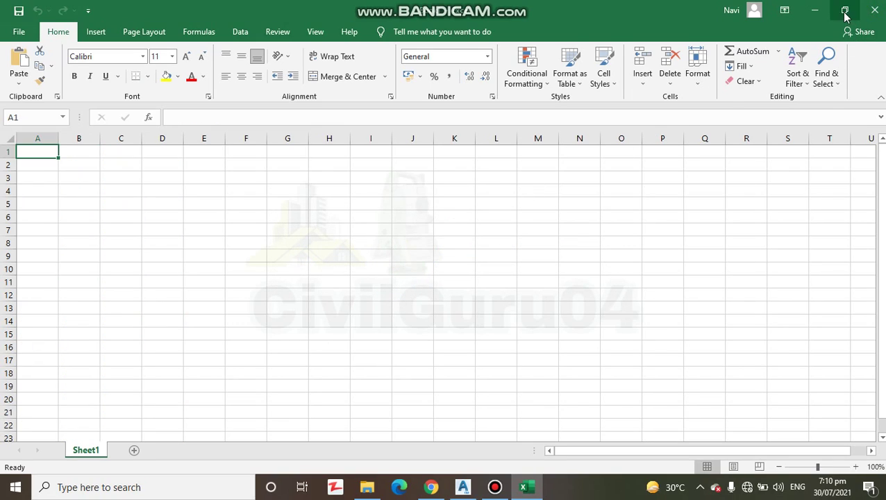
pyautogui.click(874, 7)
pyautogui.click(463, 487)
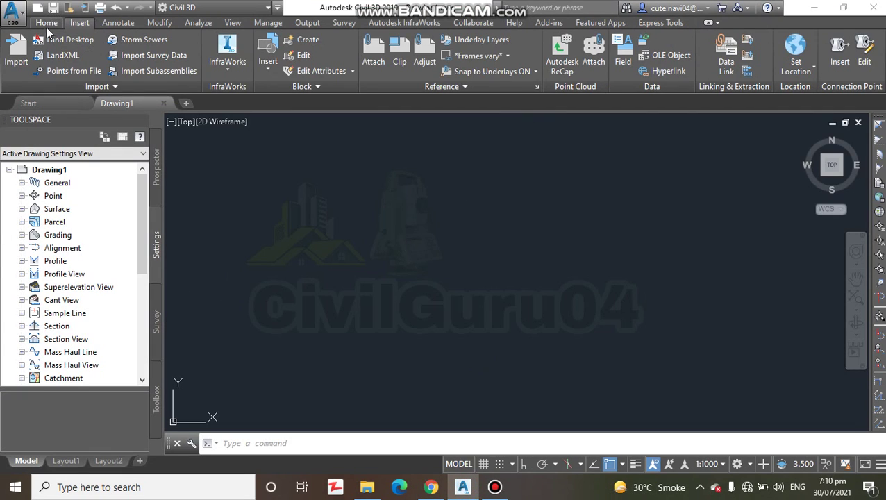
# Step: Open Import Points from Home > Points > Point Creation Tools
pyautogui.click(46, 24)
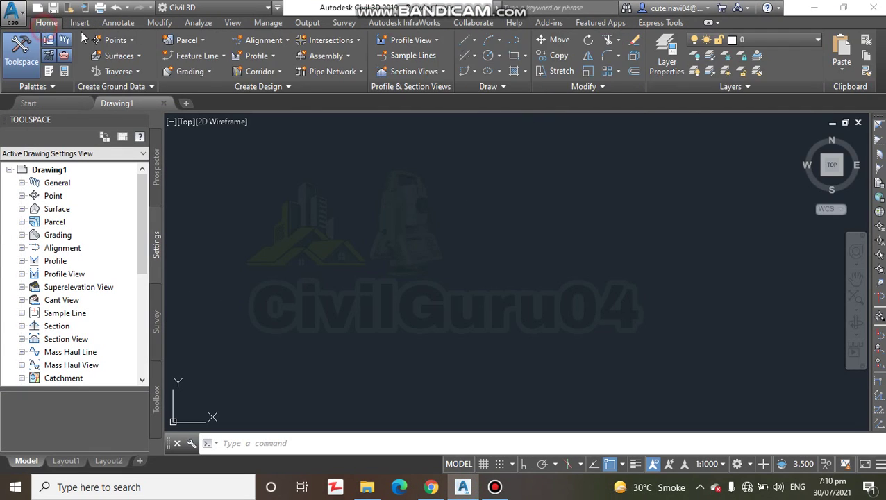
pyautogui.click(131, 42)
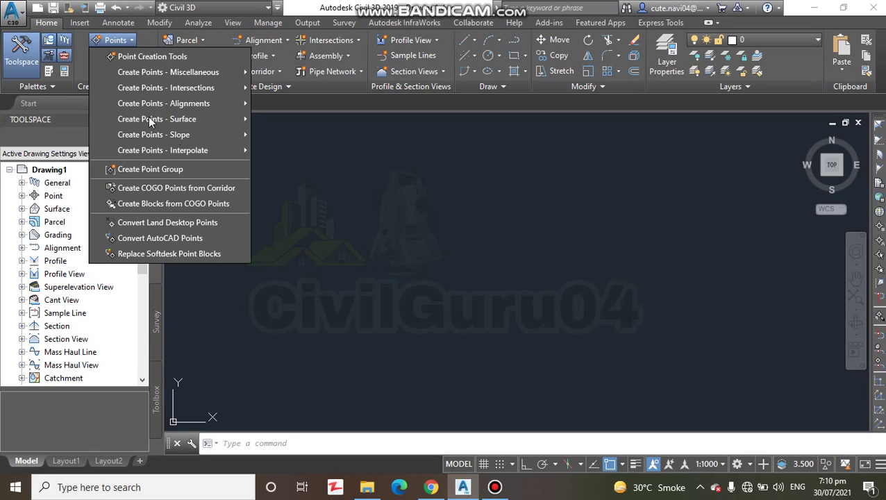
pyautogui.click(143, 58)
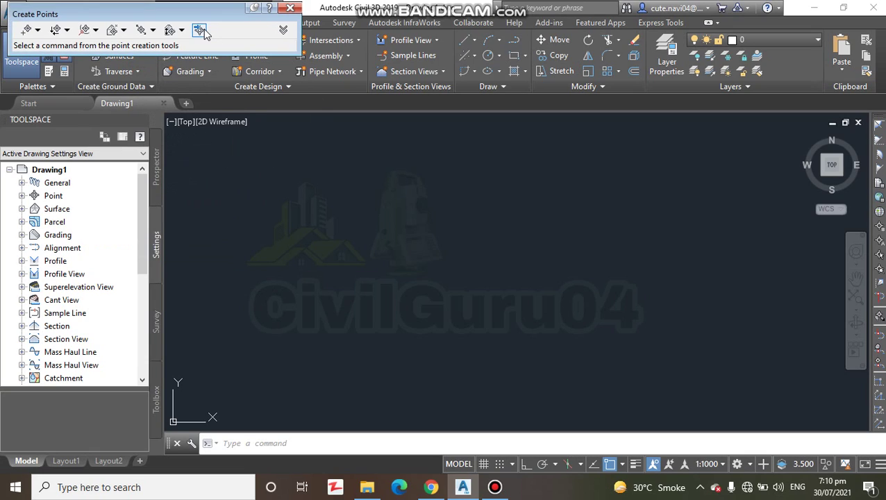
pyautogui.click(201, 32)
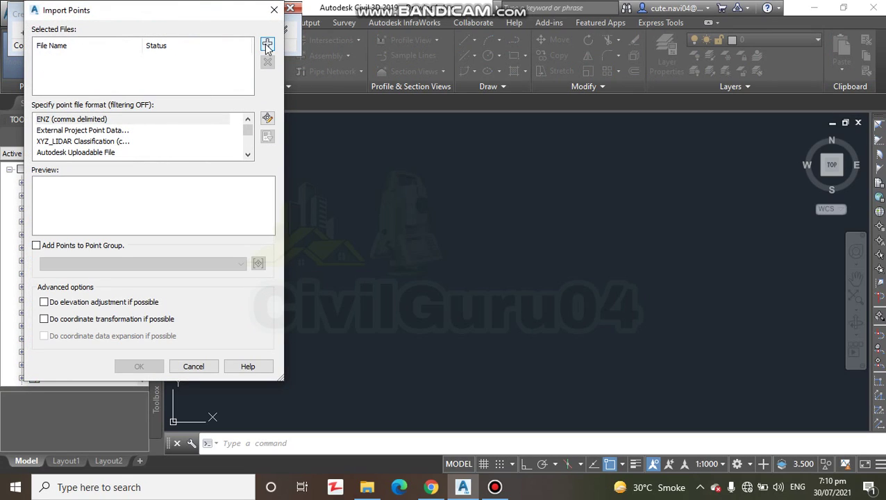
# Step: Add 'point file' from Downloads as the import source file
pyautogui.click(267, 46)
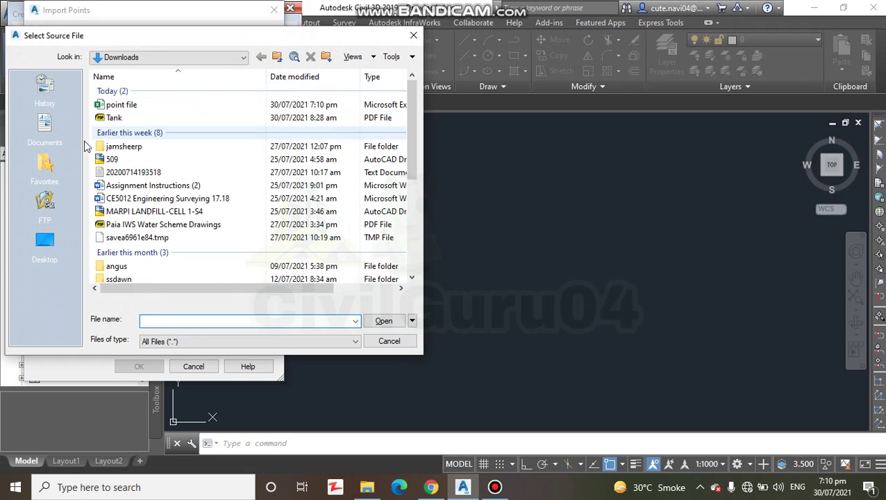
pyautogui.click(132, 105)
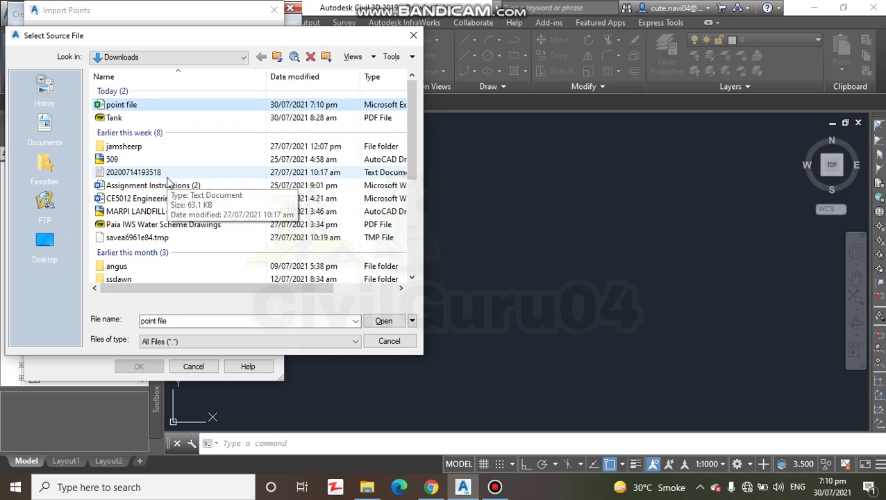
pyautogui.click(384, 321)
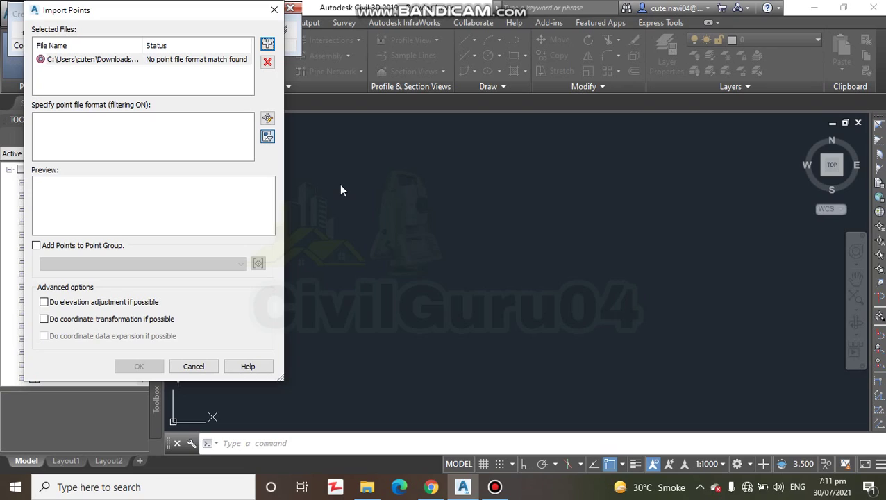
# Step: Remove the unmatched point file, browse the format list, and bring up Downloads in Explorer
pyautogui.click(268, 62)
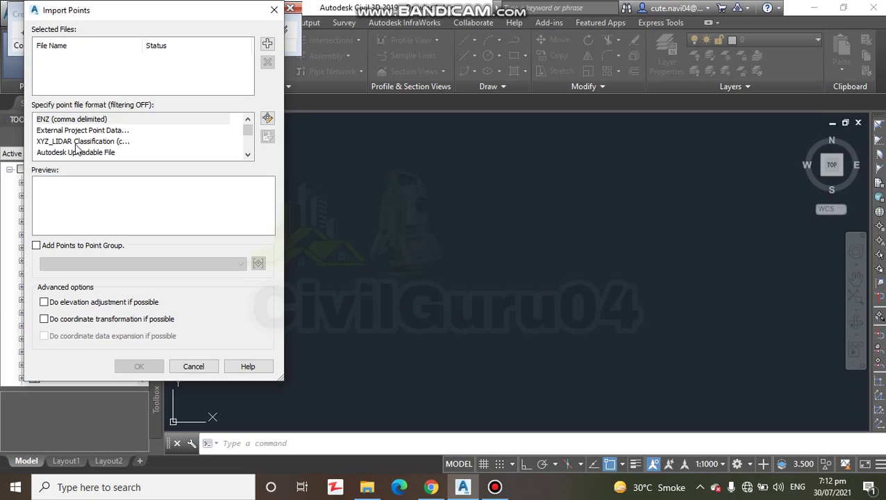
pyautogui.scroll(-1, 76, 145)
pyautogui.scroll(-1, 82, 150)
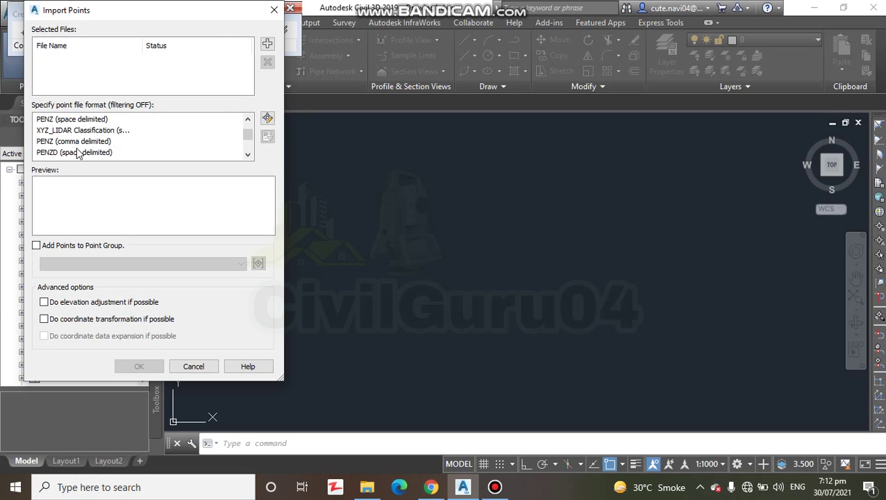
pyautogui.scroll(-1, 86, 149)
pyautogui.scroll(-1, 104, 147)
pyautogui.scroll(-1, 104, 146)
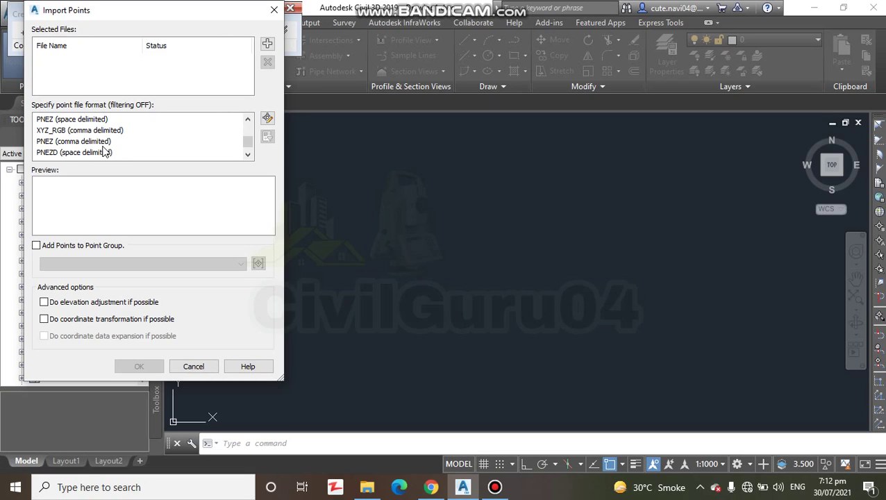
pyautogui.scroll(-1, 104, 152)
pyautogui.scroll(1, 104, 151)
pyautogui.click(367, 486)
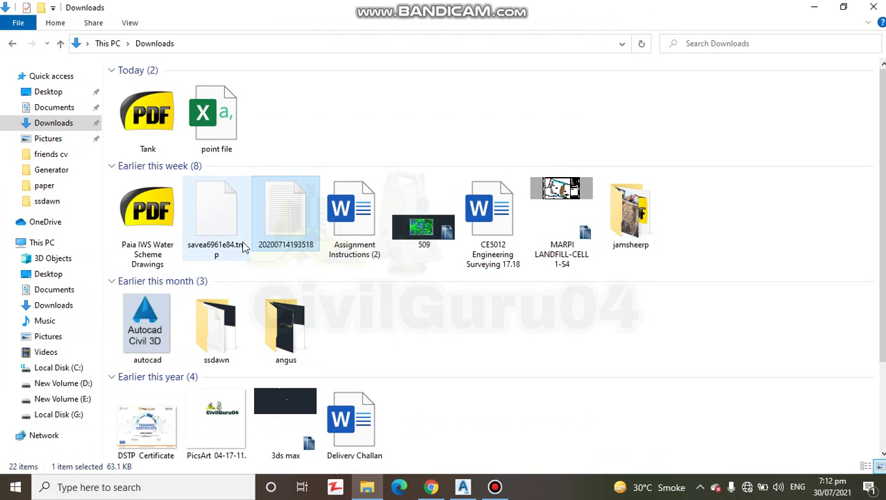
# Step: Open 'point file' in Excel to check the name, coordinate and elevation order in row 2
pyautogui.click(218, 132)
pyautogui.doubleClick(217, 132)
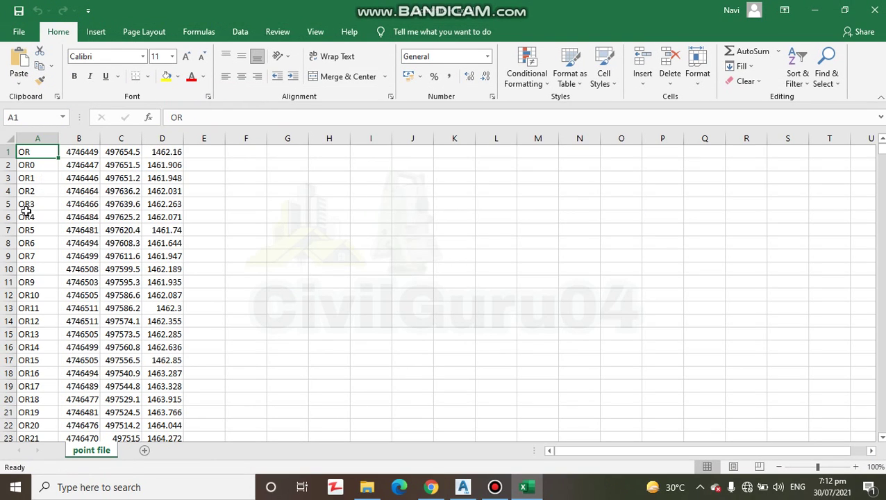
pyautogui.click(29, 191)
pyautogui.click(33, 163)
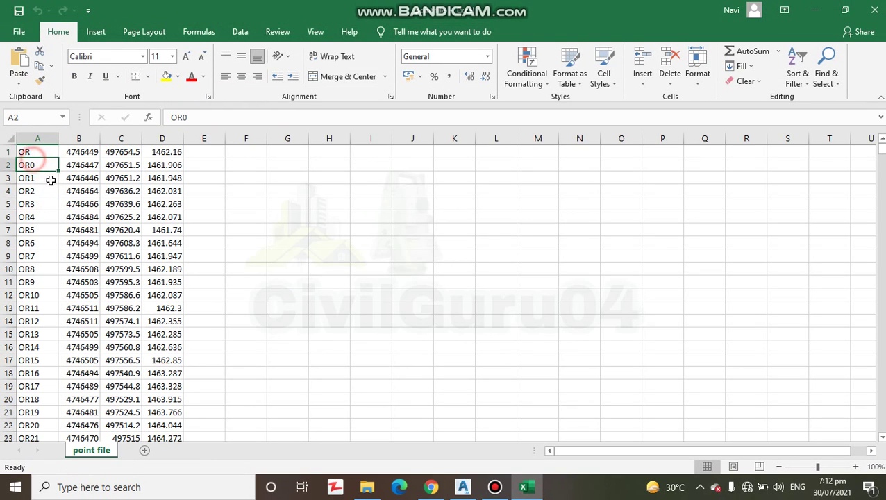
pyautogui.click(82, 152)
pyautogui.click(132, 165)
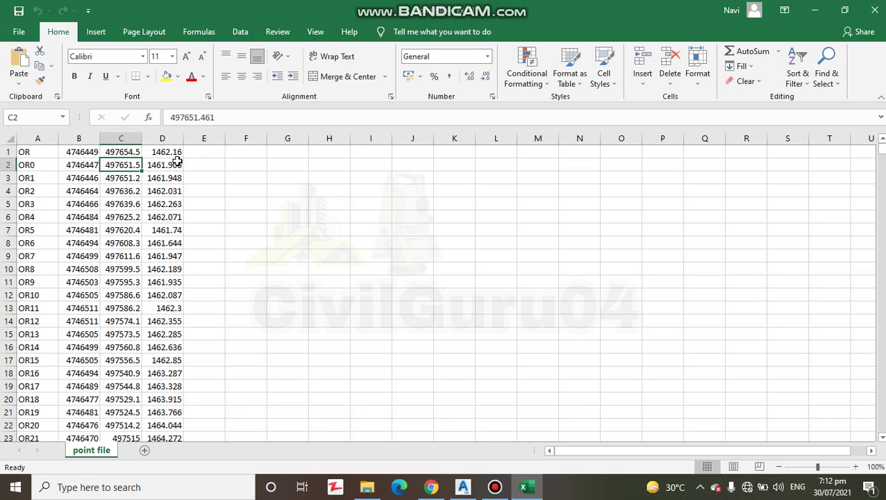
pyautogui.click(177, 161)
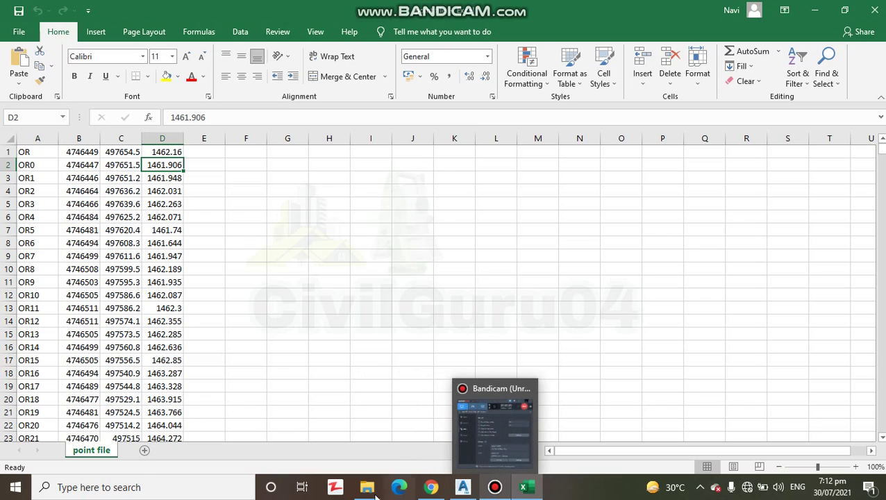
pyautogui.click(462, 487)
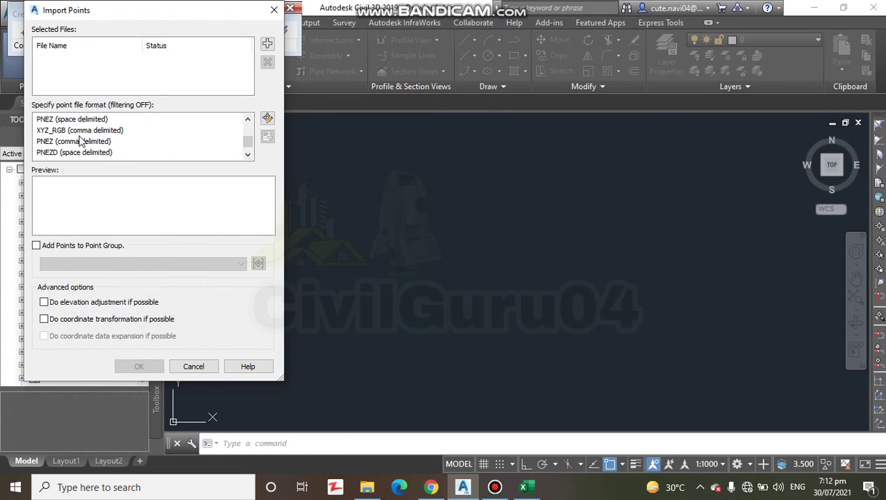
# Step: Set the import format to PENZD (comma delimited) instead of space delimited
pyautogui.scroll(-1, 80, 138)
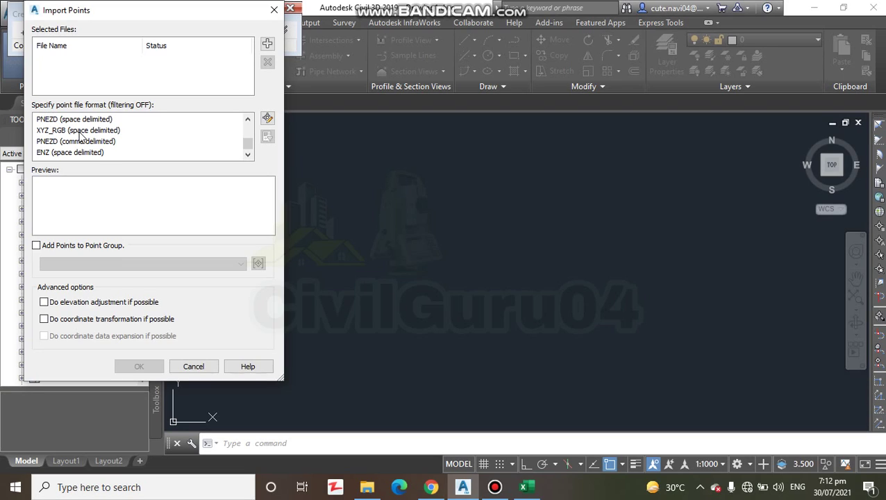
pyautogui.scroll(1, 70, 147)
pyautogui.scroll(1, 60, 150)
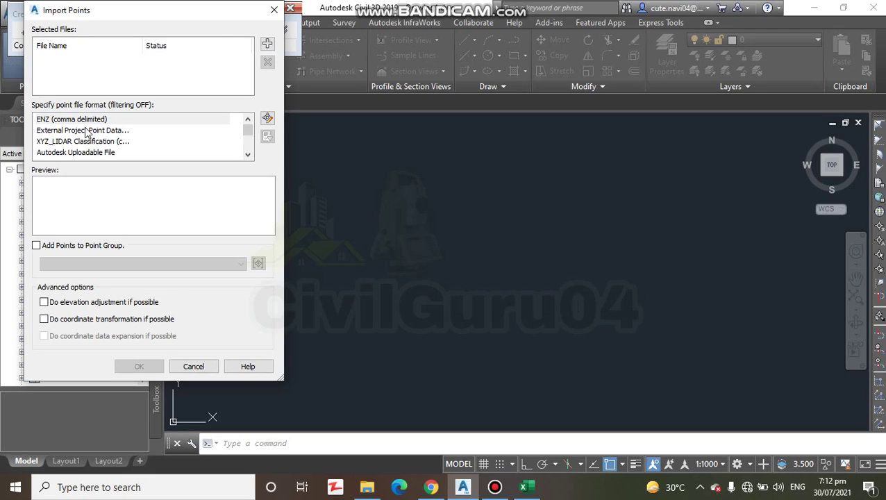
pyautogui.scroll(-1, 69, 142)
pyautogui.scroll(-1, 70, 155)
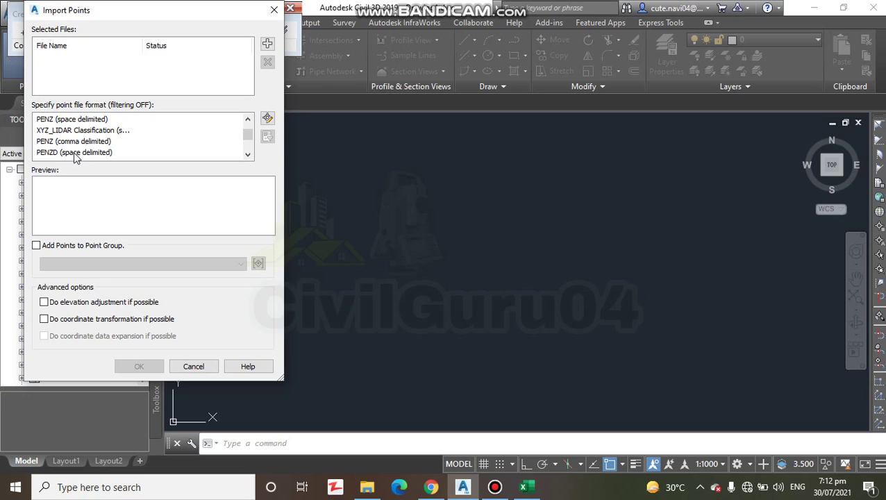
pyautogui.click(78, 153)
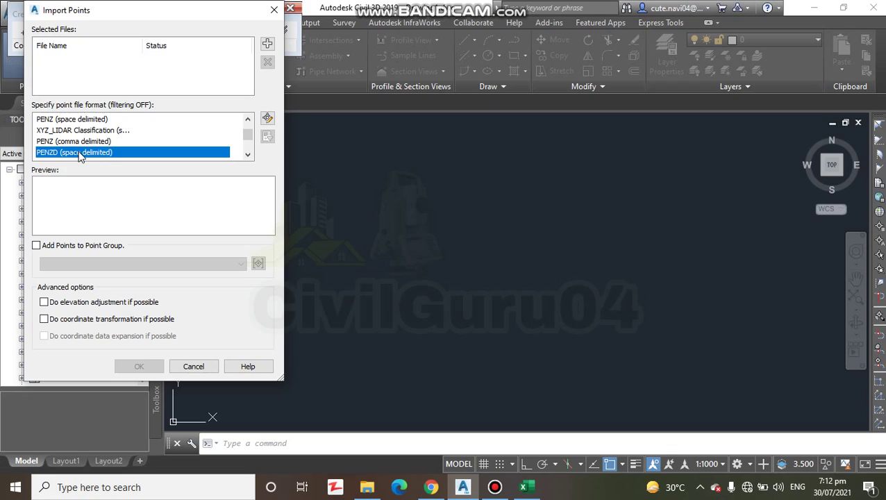
pyautogui.scroll(-1, 79, 155)
pyautogui.click(89, 142)
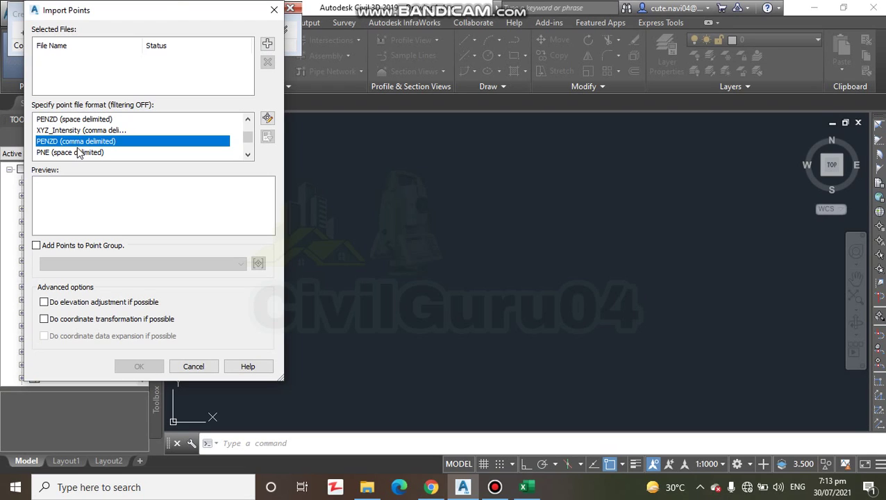
pyautogui.click(527, 487)
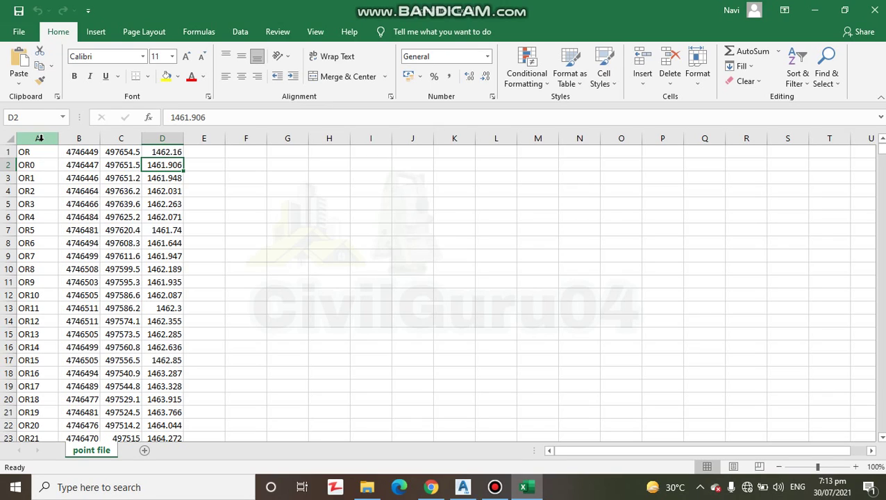
# Step: Move the point names from column A into column E
pyautogui.click(40, 139)
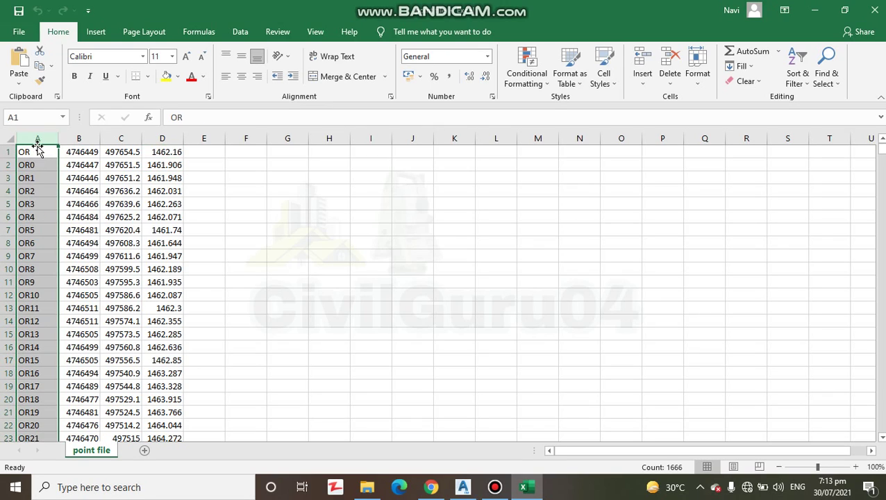
pyautogui.hotkey('ctrl', 'c')
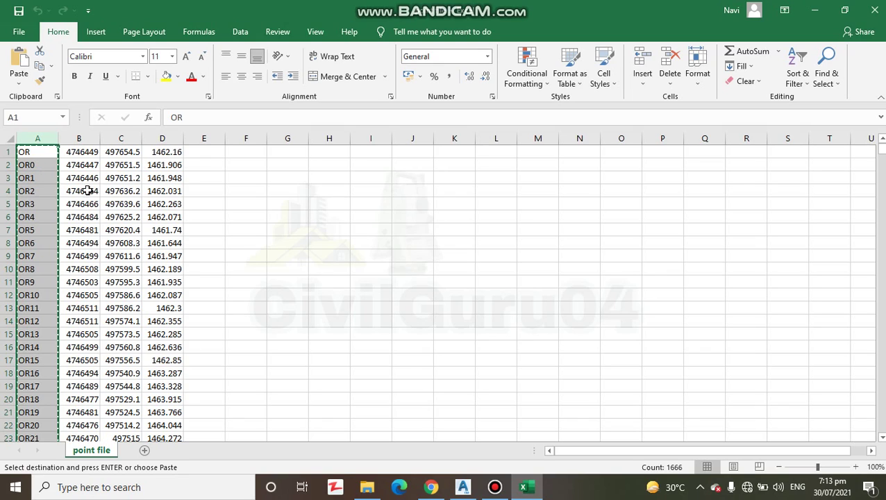
pyautogui.click(205, 153)
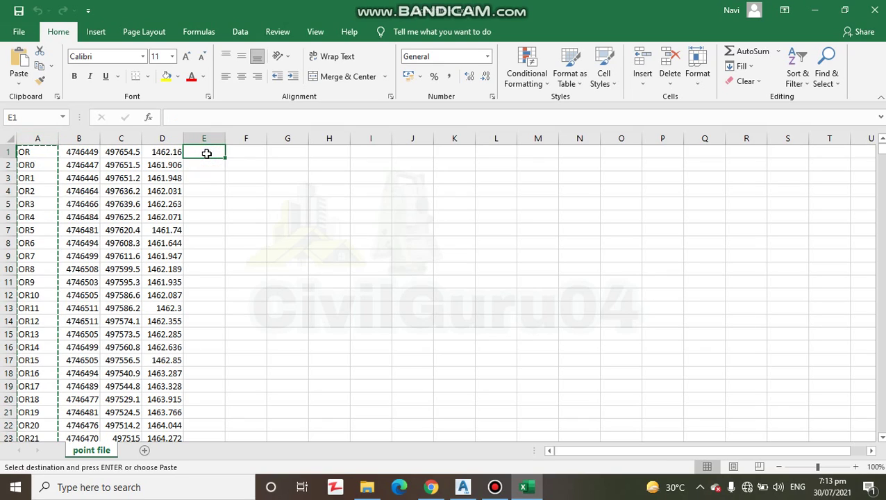
pyautogui.hotkey('ctrl', 'v')
pyautogui.click(43, 140)
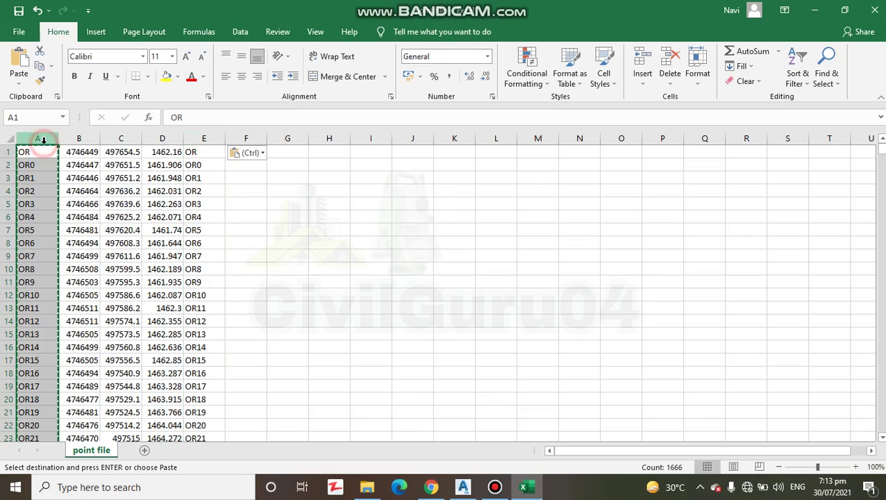
pyautogui.press('Delete')
# Step: Number column A from 1 to 1666 by filling the series 1, 2, 3 downward
pyautogui.moveTo(37, 153); pyautogui.dragTo(38, 159)
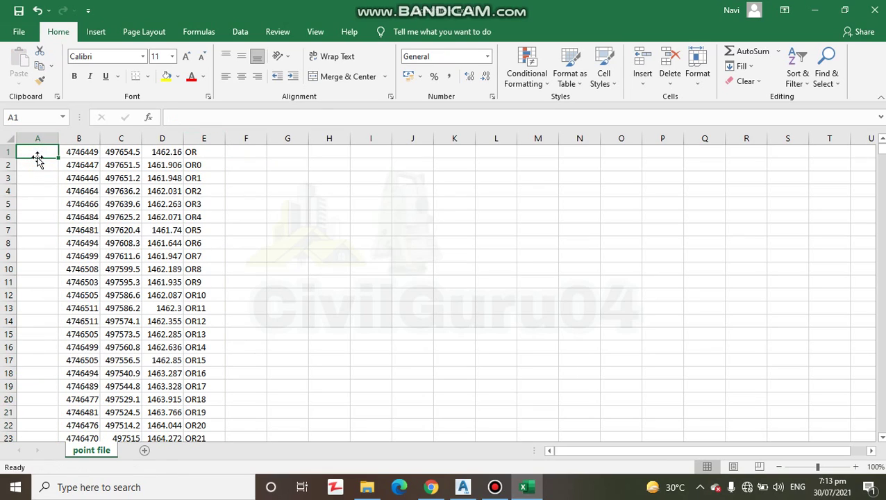
pyautogui.write('1')
pyautogui.press('Return')
pyautogui.write('2')
pyautogui.press('Return')
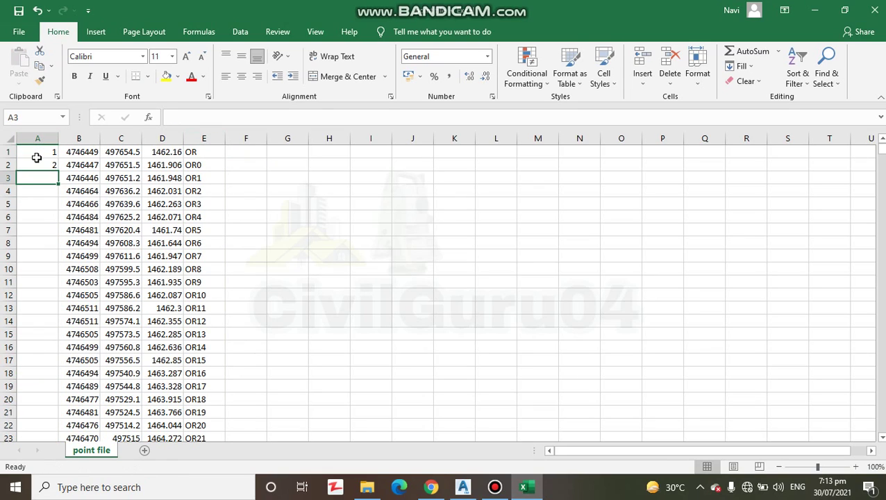
pyautogui.write('3')
pyautogui.press('Return')
pyautogui.moveTo(38, 154); pyautogui.dragTo(54, 458)
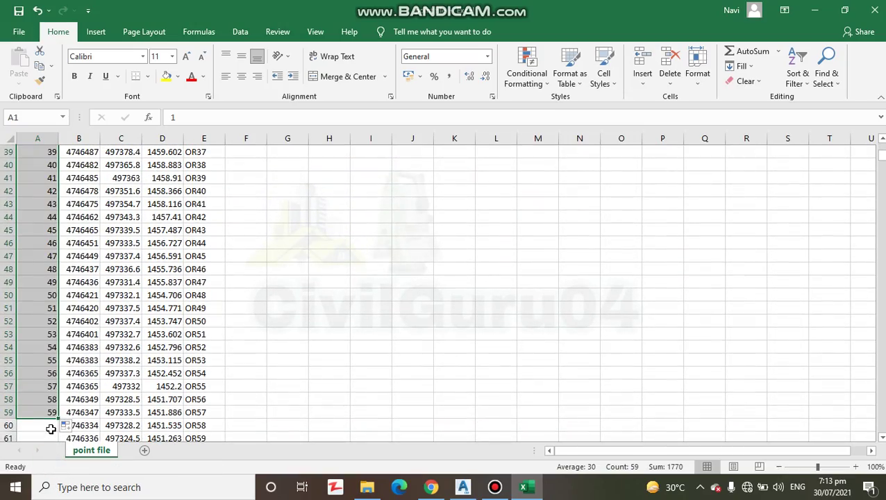
pyautogui.moveTo(59, 417); pyautogui.dragTo(64, 470)
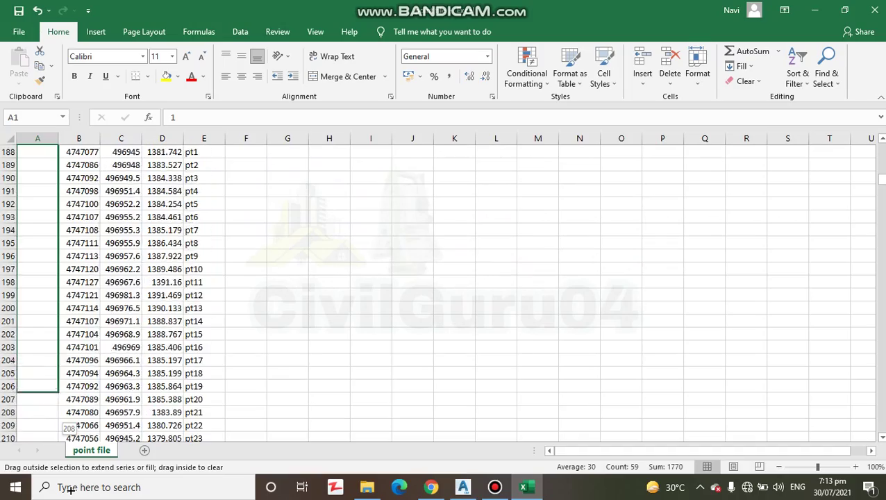
pyautogui.moveTo(64, 470); pyautogui.dragTo(70, 489)
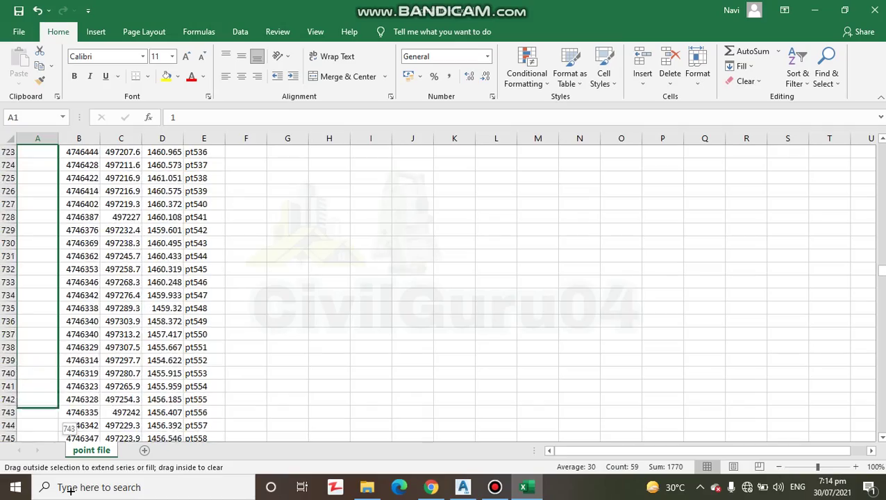
pyautogui.moveTo(70, 489); pyautogui.dragTo(72, 497)
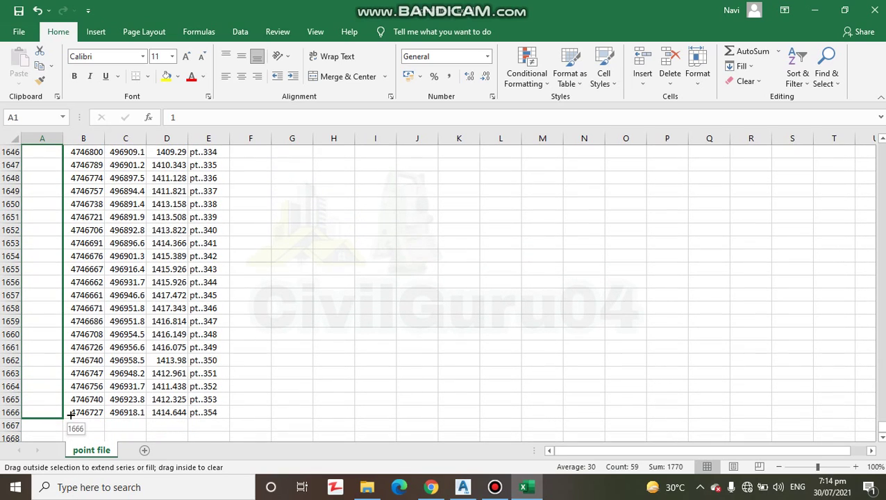
pyautogui.moveTo(72, 497); pyautogui.dragTo(70, 414)
pyautogui.scroll(7, 65, 400)
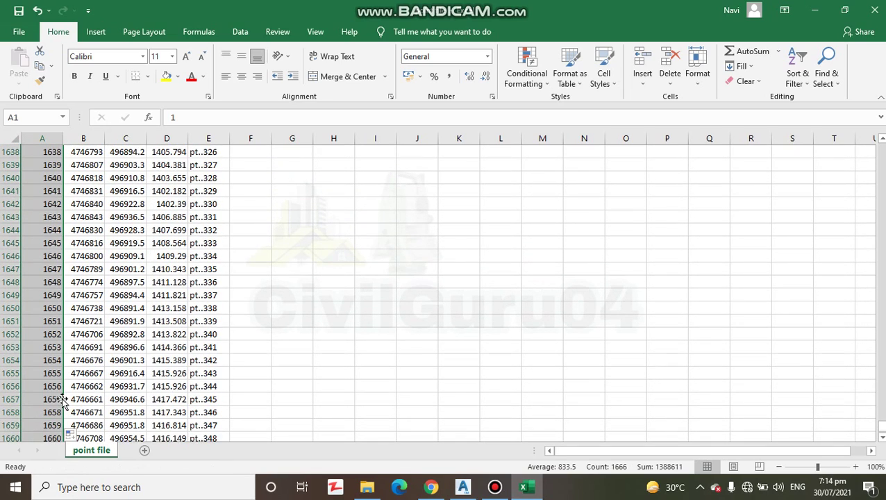
pyautogui.scroll(2, 84, 354)
pyautogui.scroll(9, 84, 354)
pyautogui.scroll(15, 84, 350)
pyautogui.scroll(9, 84, 347)
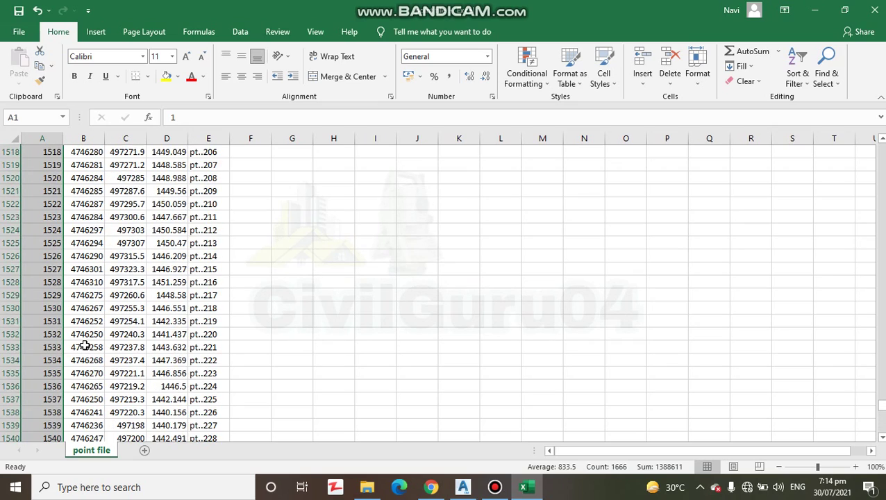
pyautogui.scroll(16, 84, 345)
pyautogui.scroll(5, 84, 345)
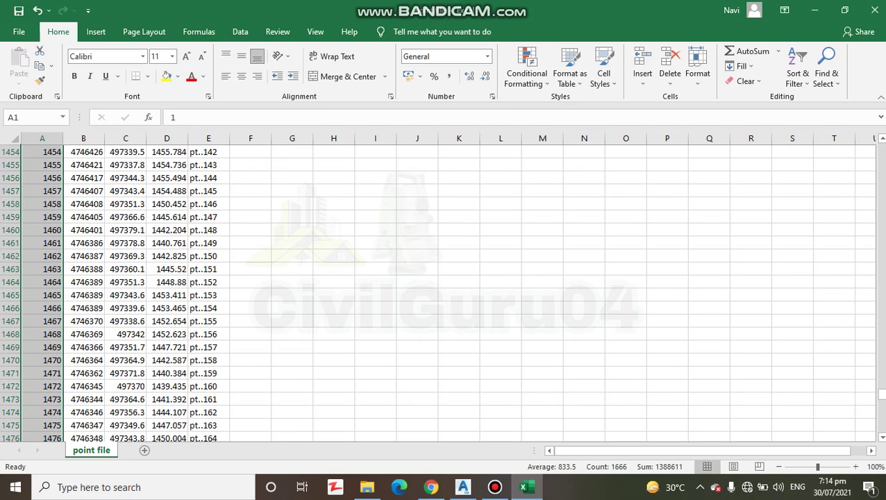
pyautogui.moveTo(880, 394); pyautogui.dragTo(881, 209)
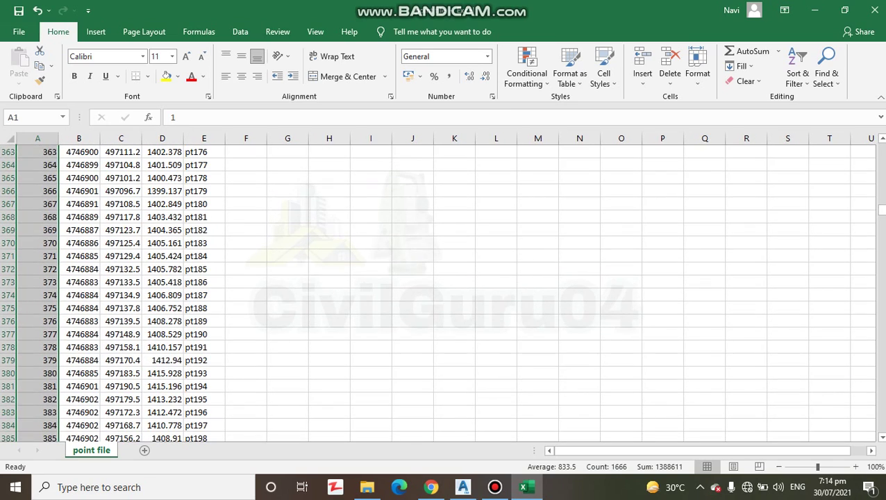
pyautogui.moveTo(880, 209); pyautogui.dragTo(880, 145)
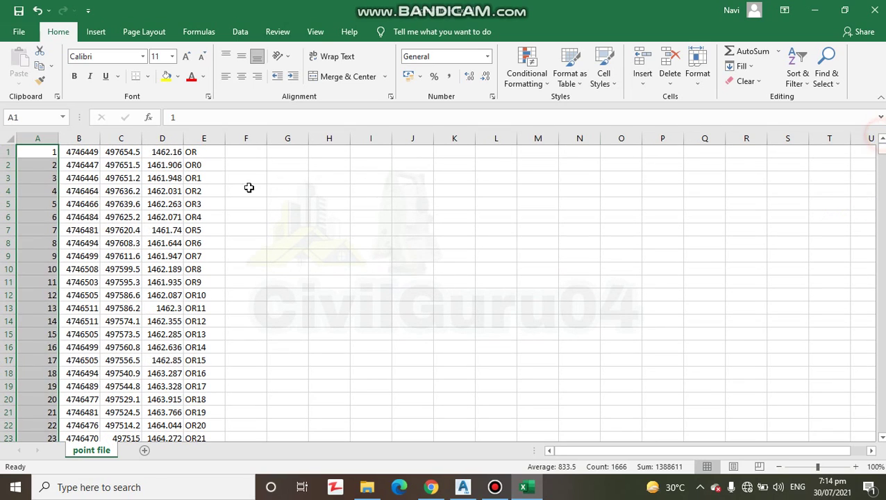
pyautogui.click(91, 187)
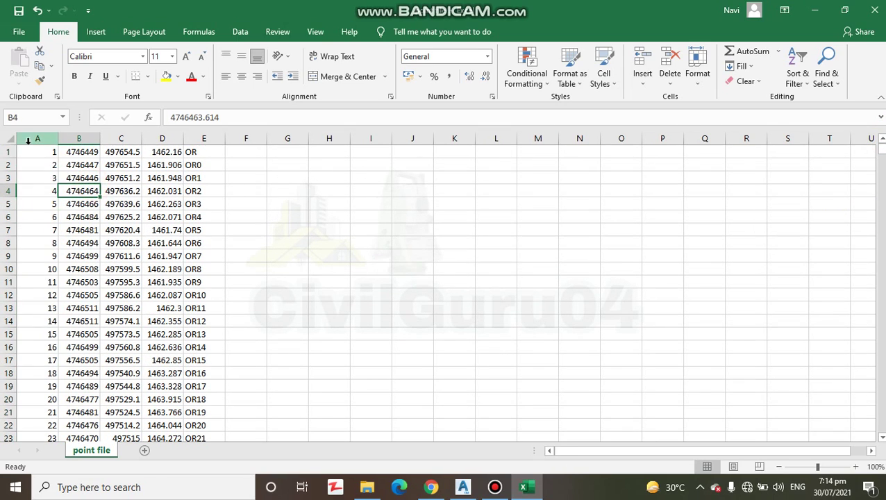
pyautogui.click(47, 154)
pyautogui.doubleClick(47, 154)
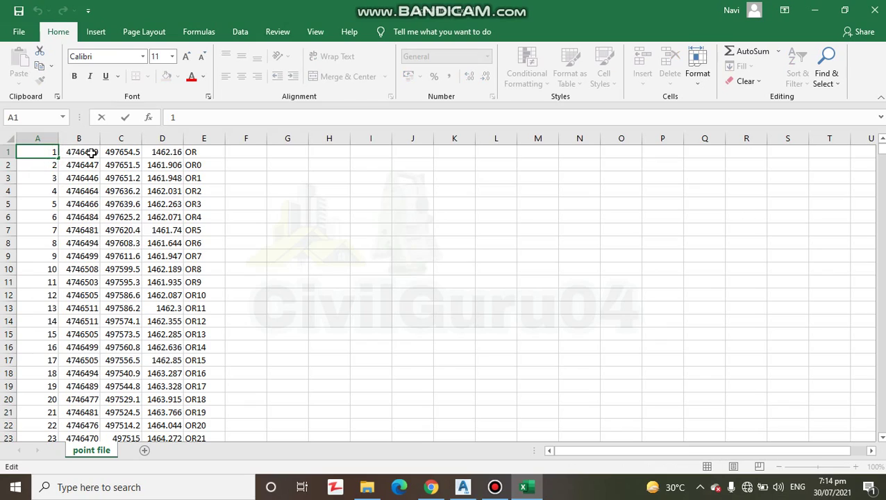
pyautogui.click(92, 153)
pyautogui.click(131, 154)
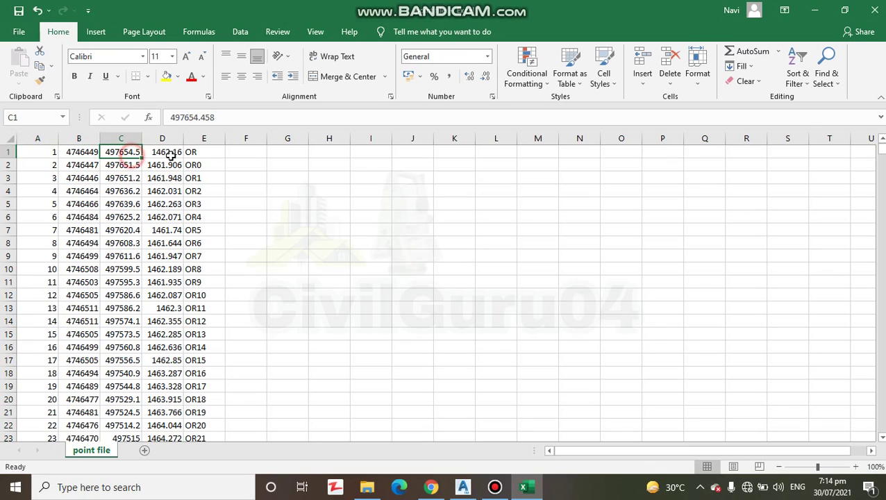
pyautogui.click(174, 154)
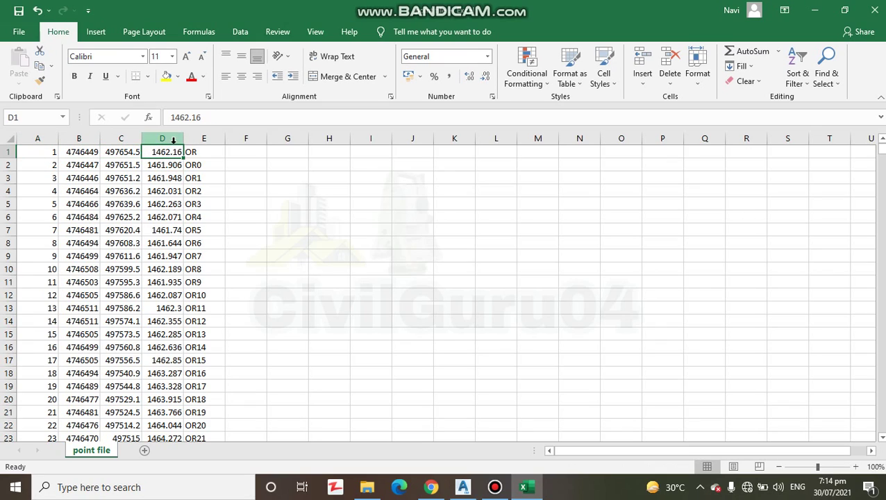
pyautogui.click(206, 149)
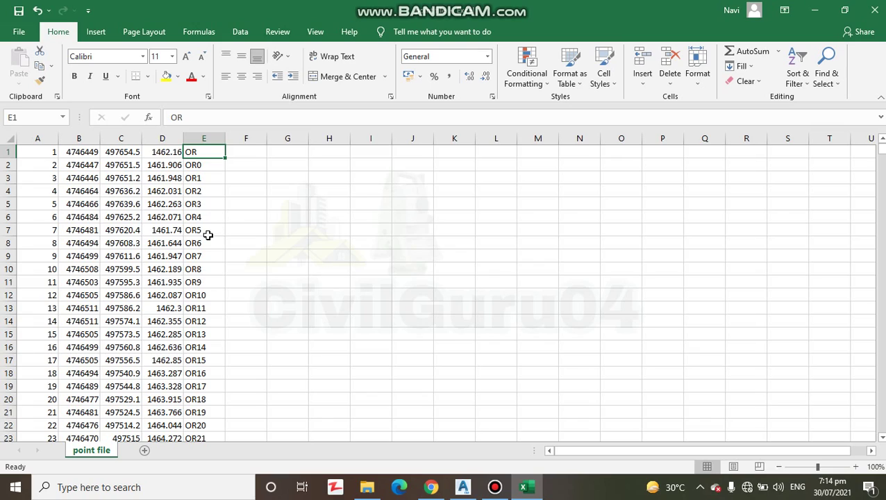
pyautogui.click(184, 240)
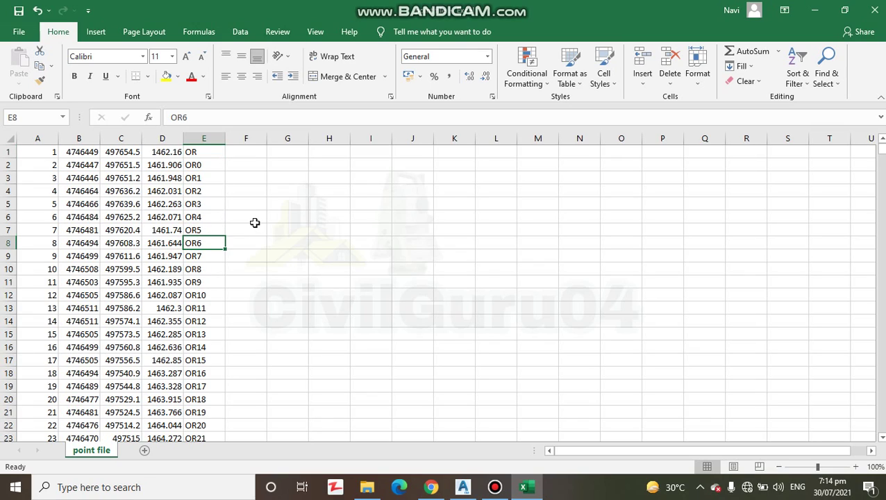
pyautogui.hotkey('ctrl', 's')
# Step: Keep the sheet as CSV, close Excel, and close the leftover Import Points window
pyautogui.click(396, 277)
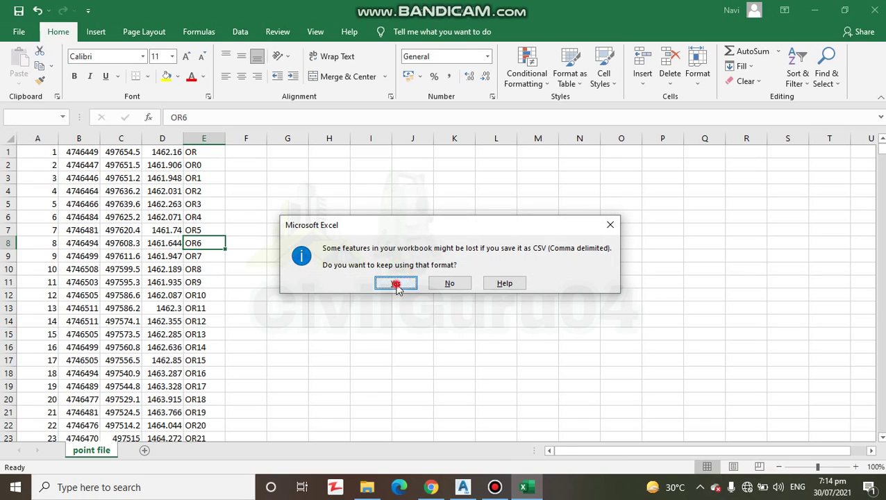
pyautogui.hotkey('alt', 'F4')
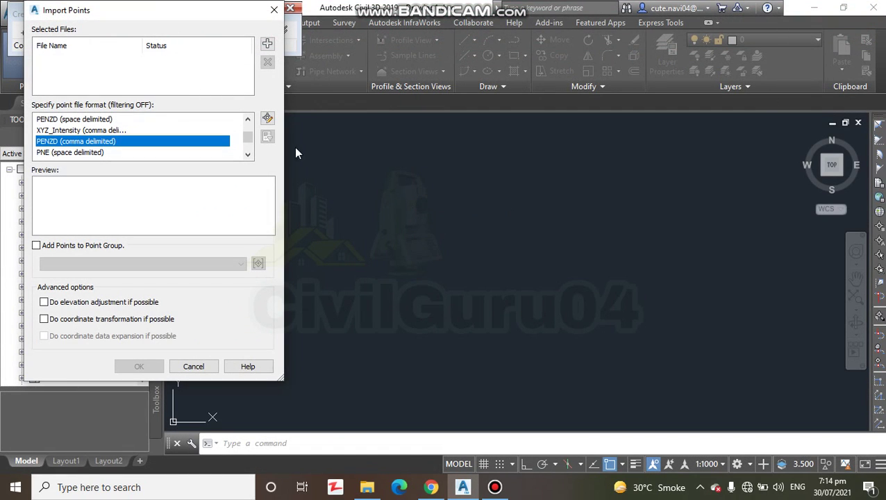
pyautogui.click(271, 9)
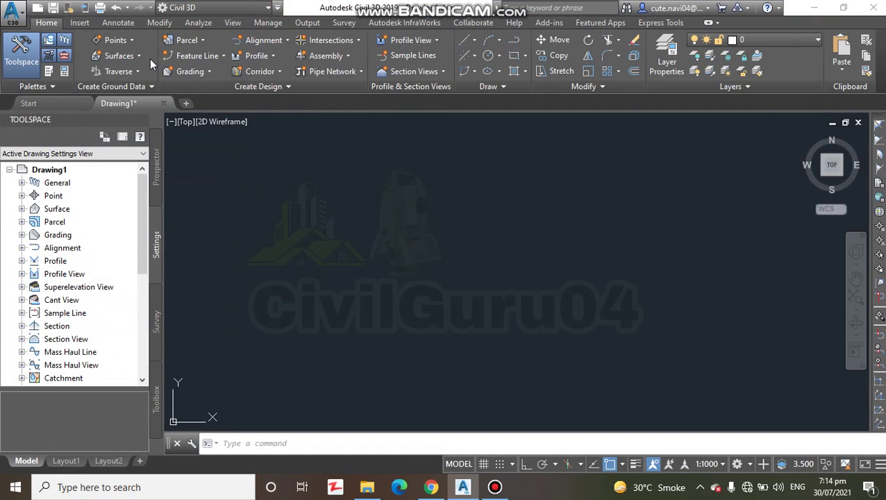
# Step: Reopen Import Points from Points > Point Creation Tools
pyautogui.click(124, 43)
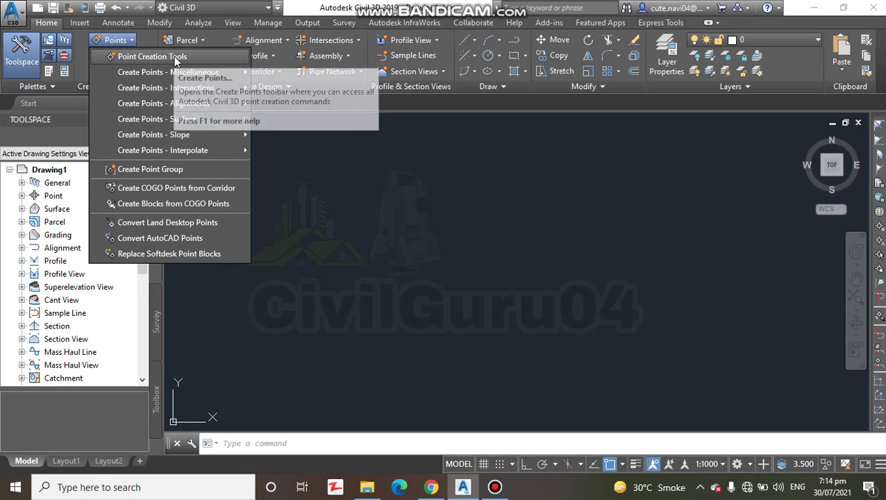
pyautogui.click(167, 61)
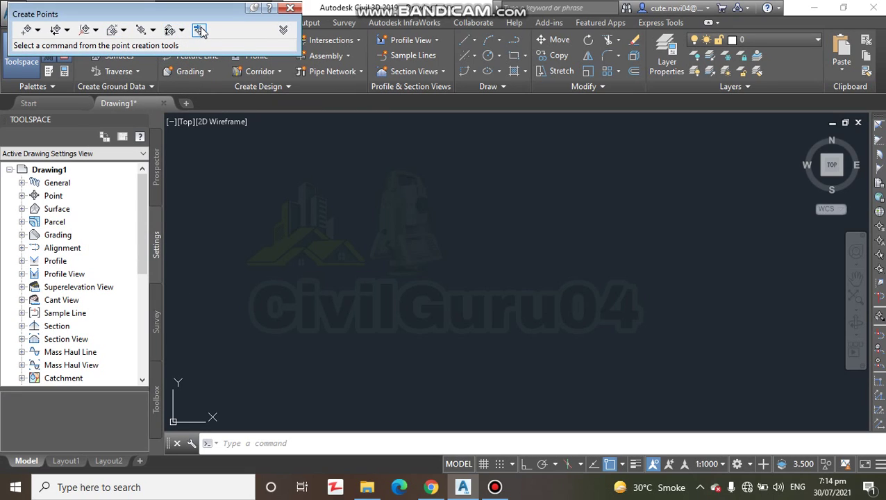
pyautogui.click(200, 31)
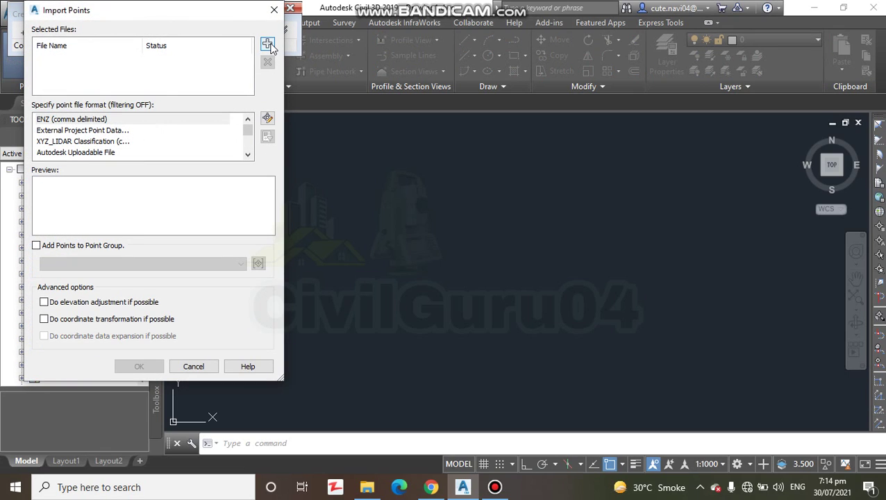
# Step: Add point file.csv from Downloads and set its format to PENZD (comma delimited)
pyautogui.click(268, 45)
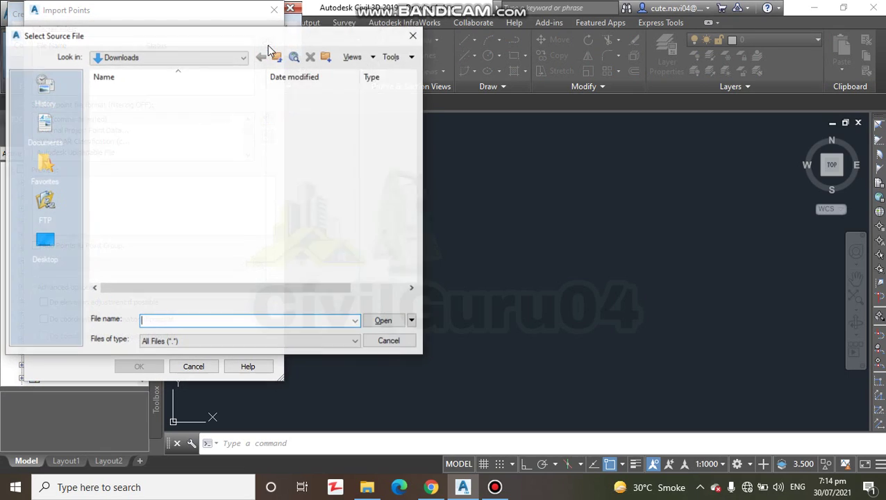
pyautogui.click(129, 106)
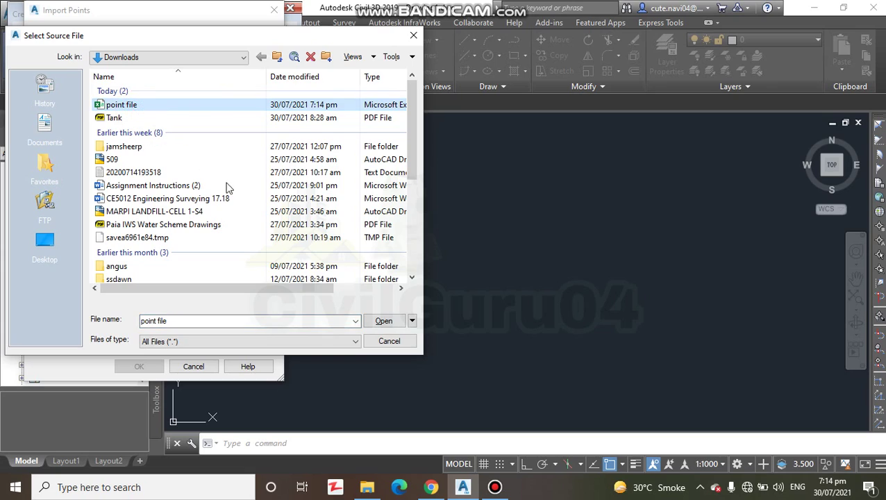
pyautogui.click(384, 322)
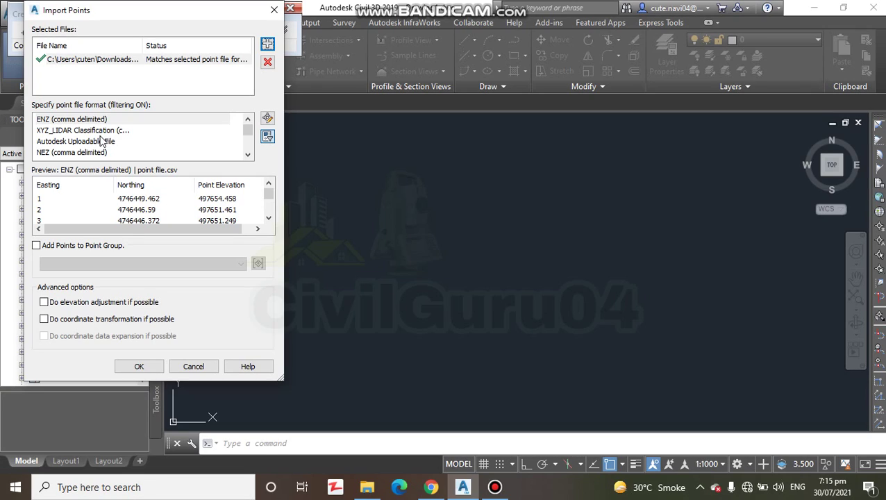
pyautogui.scroll(-1, 101, 141)
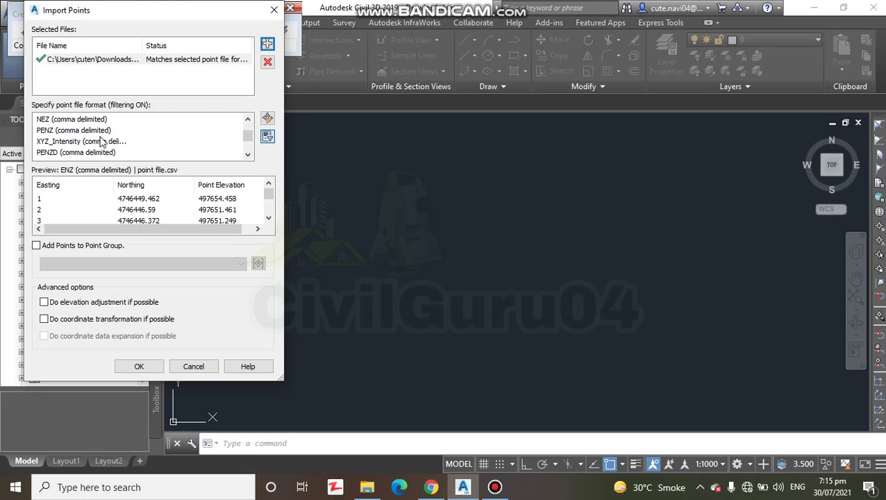
pyautogui.click(76, 154)
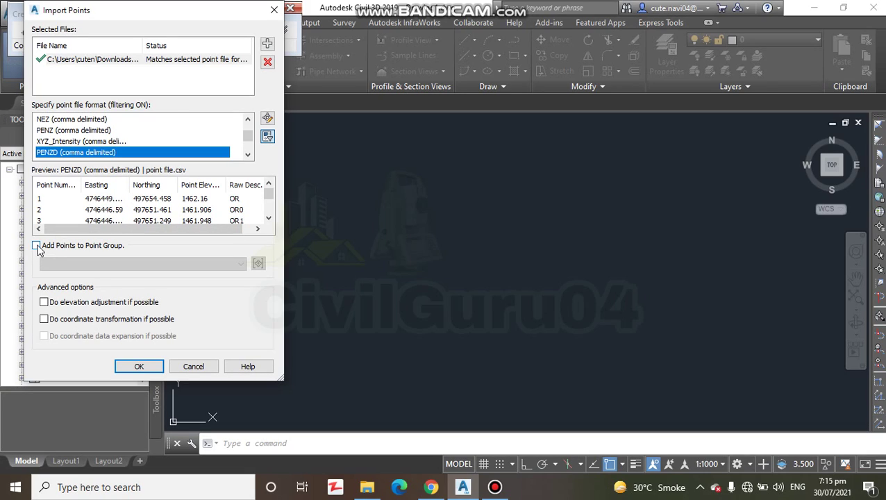
# Step: Import the points into a new point group named 'Points'
pyautogui.click(36, 246)
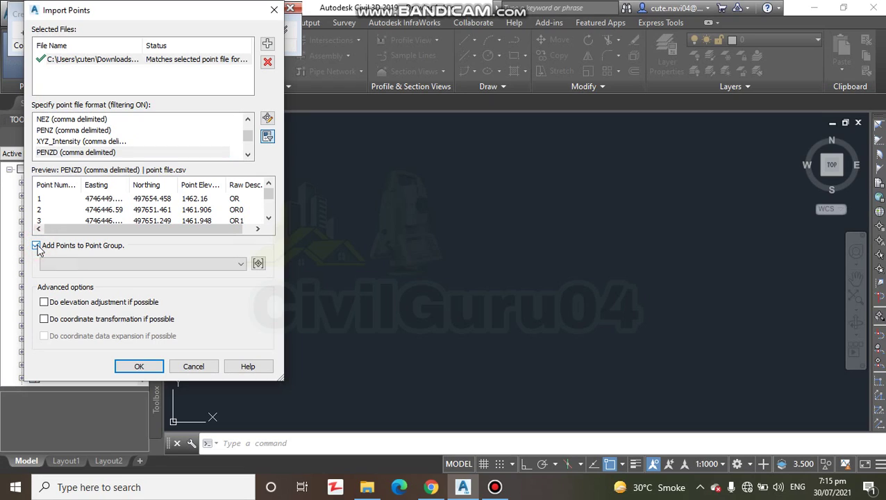
pyautogui.click(258, 263)
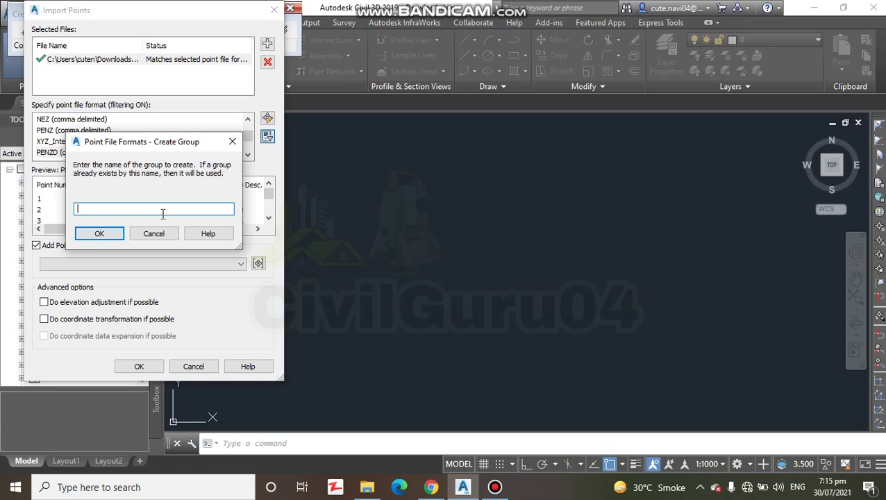
pyautogui.write('Points')
pyautogui.click(87, 234)
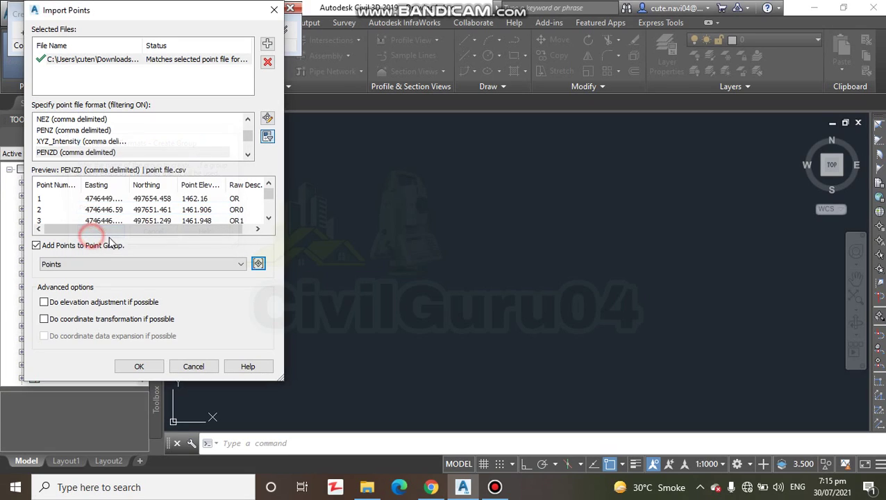
pyautogui.click(142, 362)
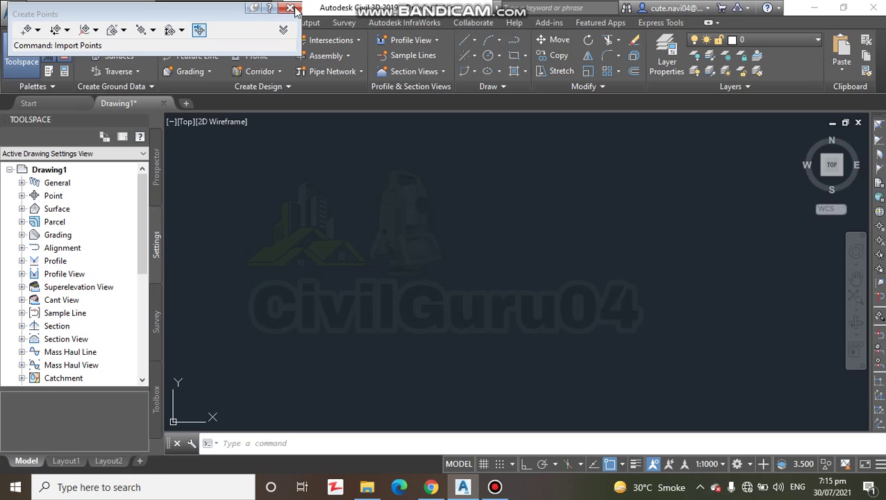
# Step: Close the point creation tools and zoom to extents with Z, E
pyautogui.press('Escape')
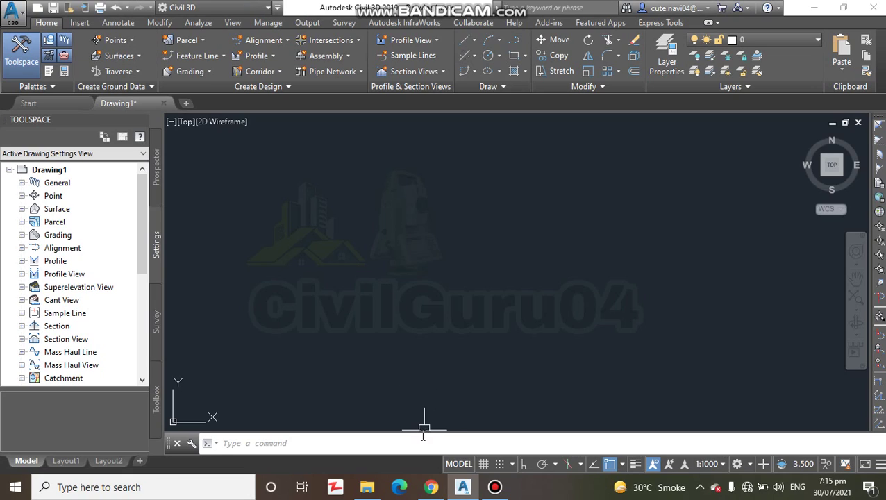
pyautogui.click(383, 443)
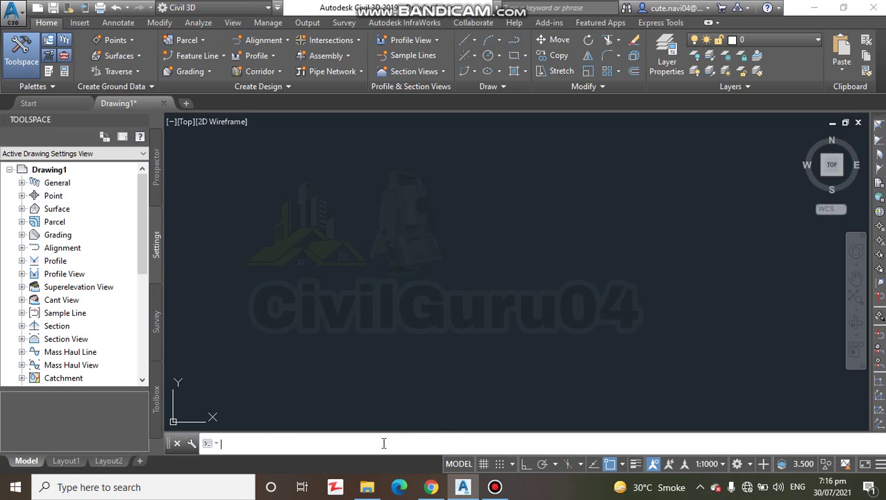
pyautogui.write('z')
pyautogui.press('Return')
pyautogui.write('e')
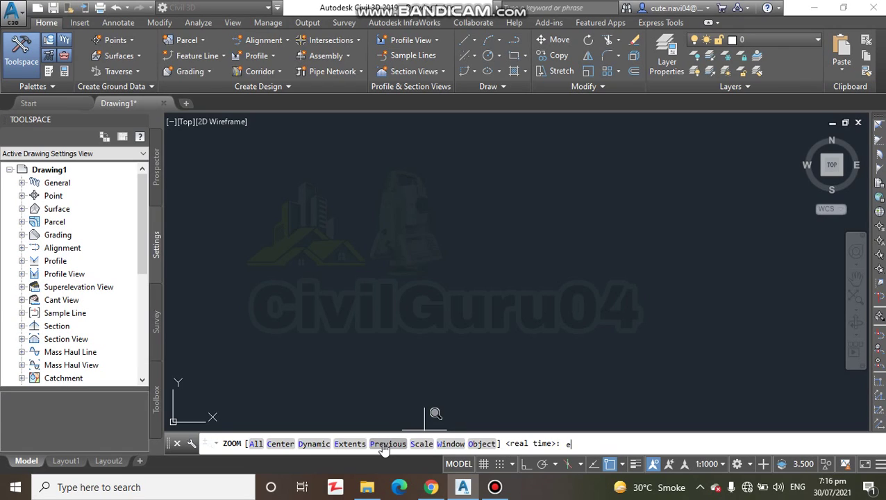
pyautogui.press('Return')
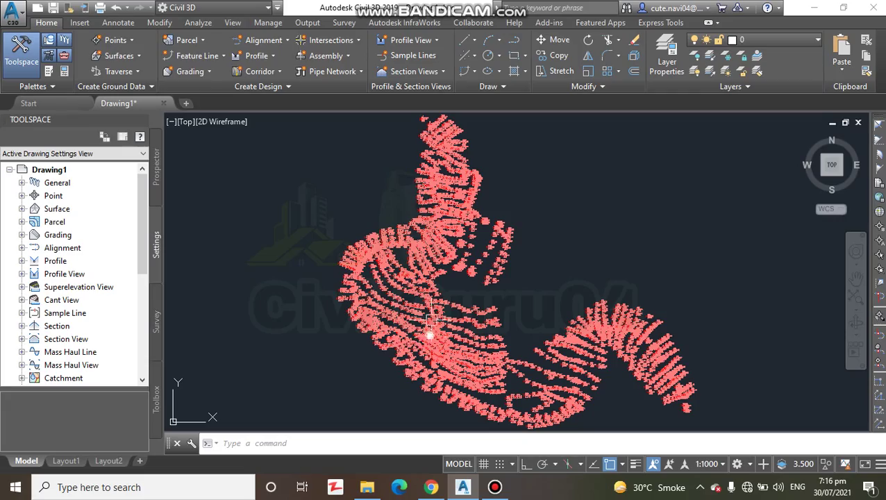
# Step: Zoom in until point numbers, elevations and descriptions are readable
pyautogui.scroll(2, 474, 271)
pyautogui.scroll(-1, 486, 306)
pyautogui.scroll(3, 495, 312)
pyautogui.scroll(2, 611, 292)
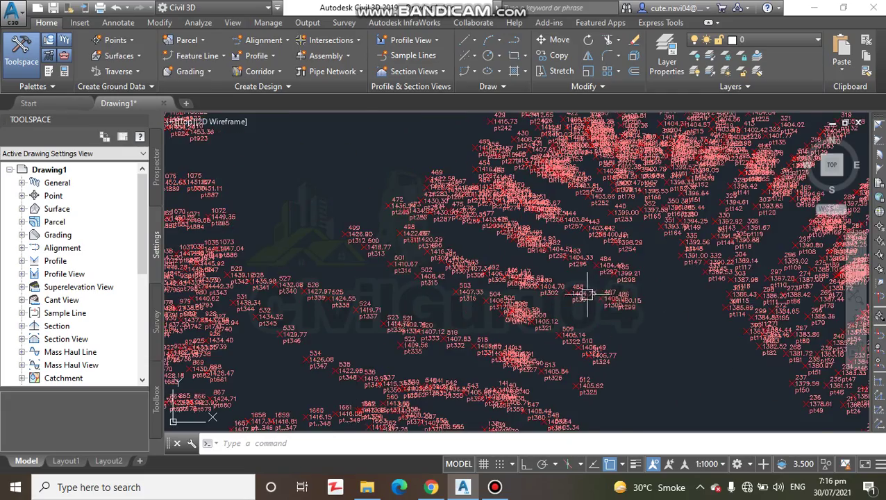
pyautogui.scroll(2, 587, 293)
pyautogui.scroll(-3, 569, 288)
pyautogui.scroll(4, 562, 236)
pyautogui.scroll(-3, 548, 221)
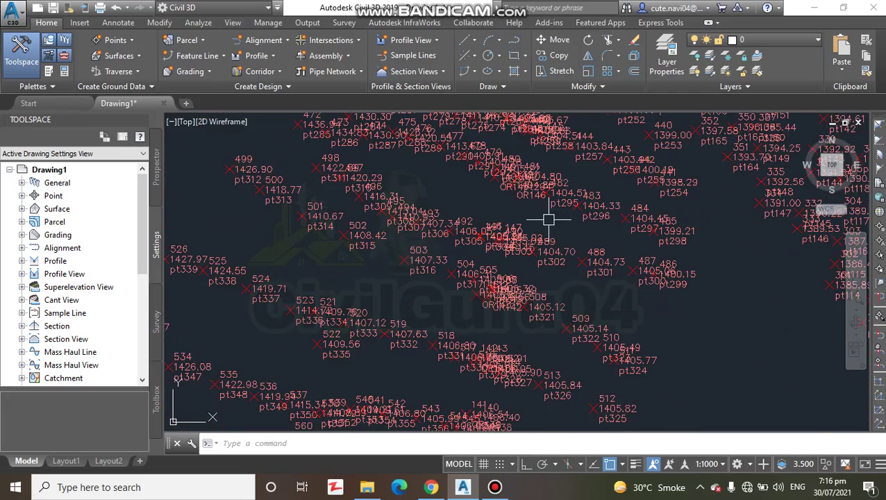
# Step: Set the annotation scale to 1:75, then zoom and pan to frame the whole point cloud
pyautogui.click(716, 470)
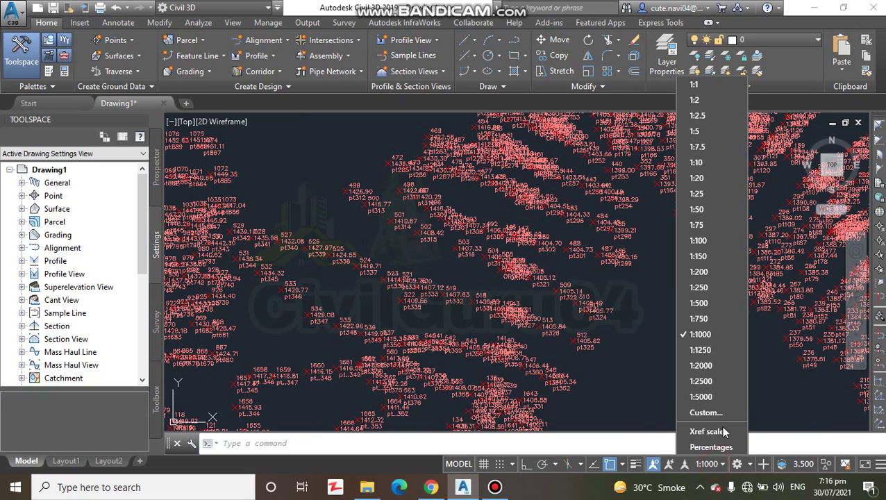
pyautogui.click(701, 223)
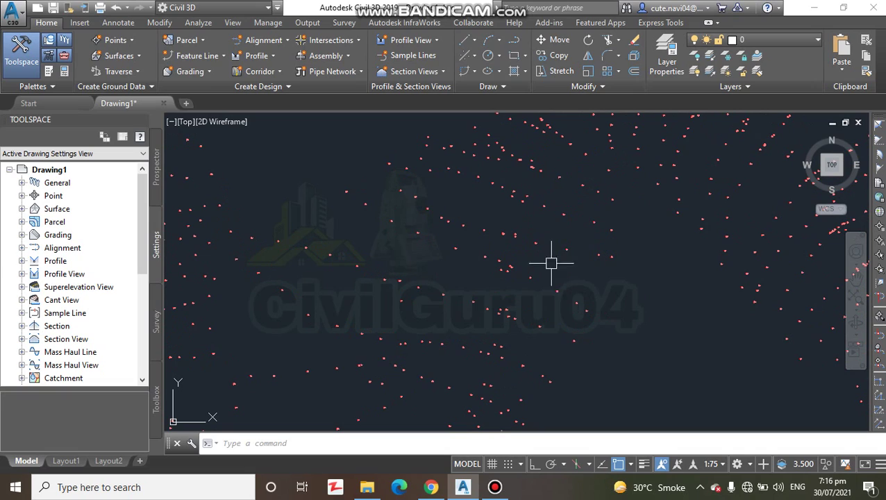
pyautogui.scroll(3, 514, 257)
pyautogui.scroll(3, 524, 259)
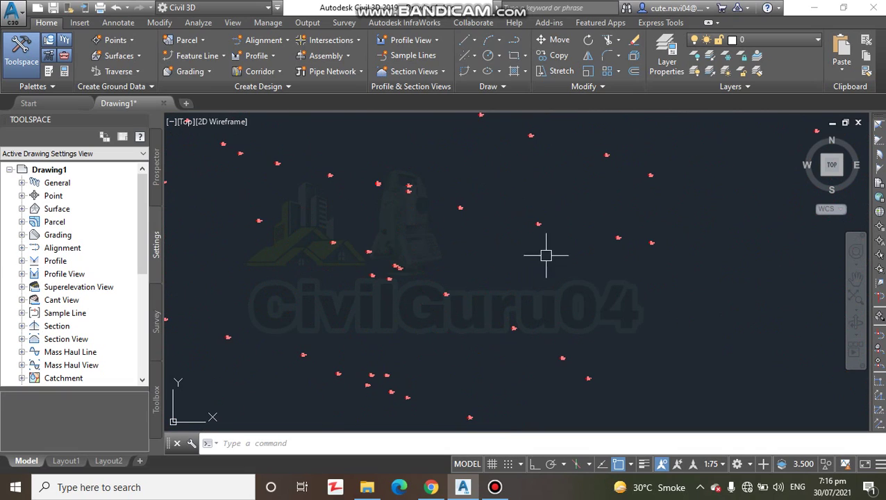
pyautogui.scroll(3, 548, 255)
pyautogui.scroll(3, 553, 229)
pyautogui.scroll(2, 566, 240)
pyautogui.scroll(-2, 556, 236)
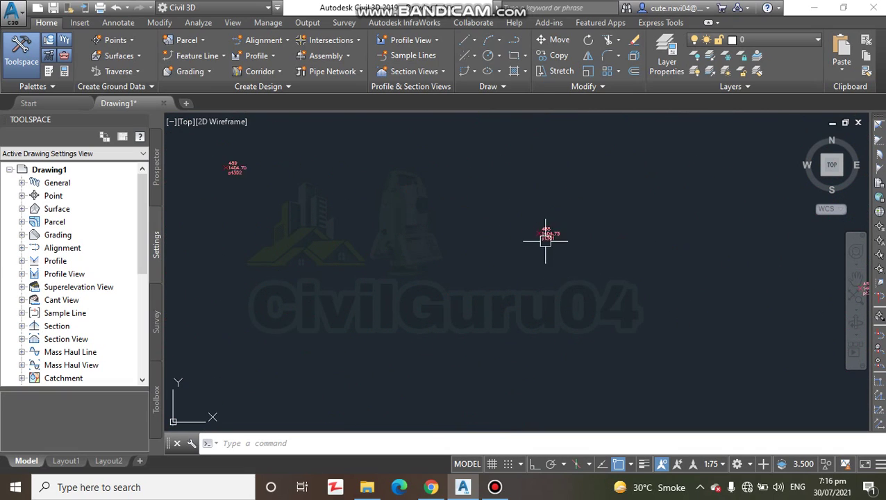
pyautogui.scroll(-3, 546, 240)
pyautogui.scroll(-2, 543, 243)
pyautogui.scroll(-3, 540, 245)
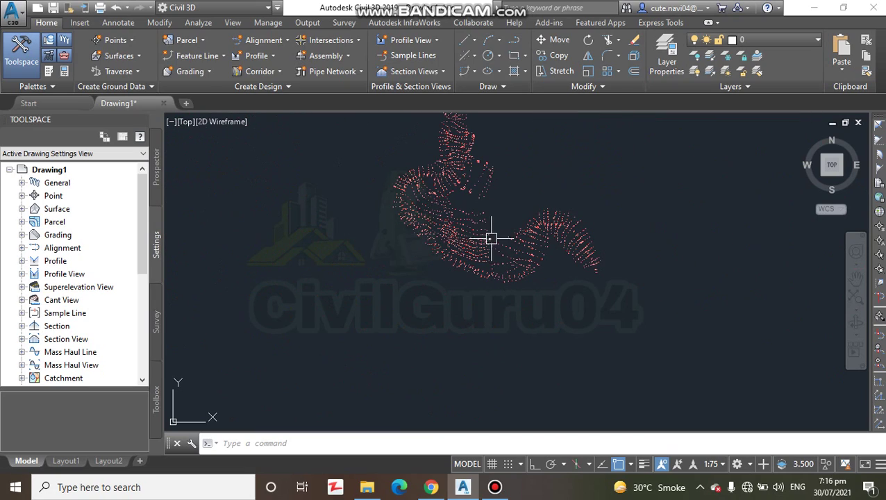
pyautogui.moveTo(498, 215); pyautogui.dragTo(502, 248, button='middle')
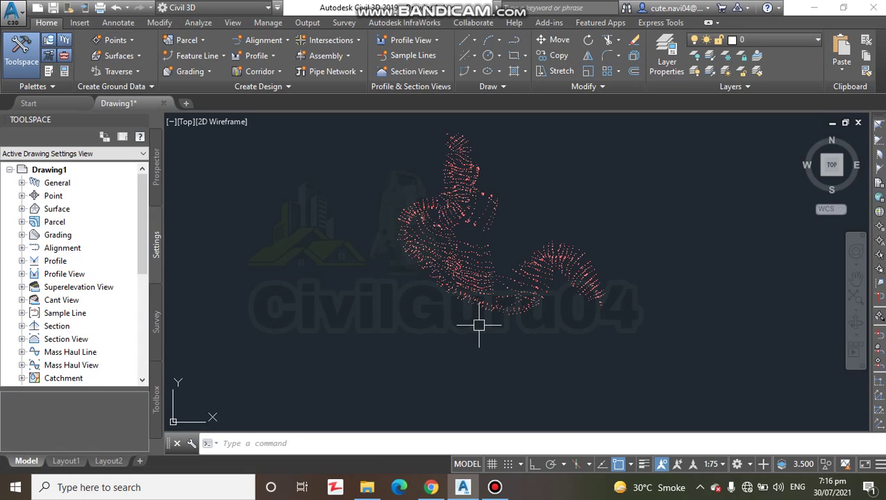
pyautogui.click(431, 486)
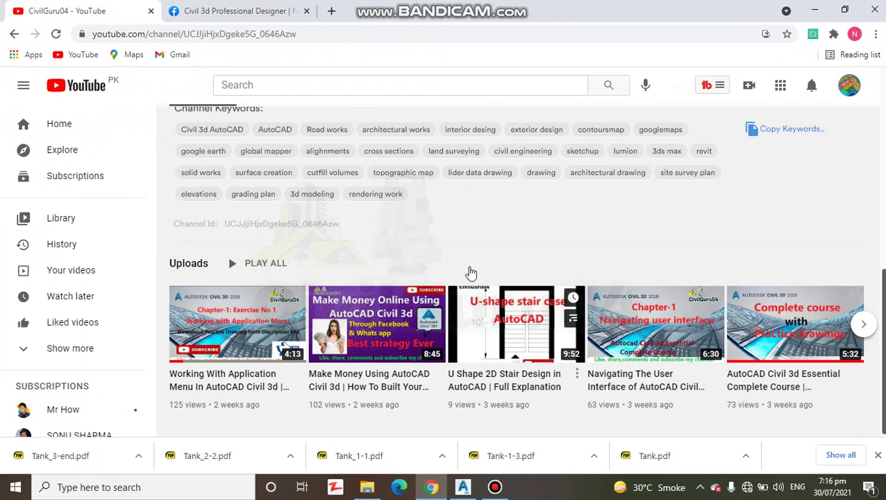
# Step: Scroll the CivilGuru04 YouTube page, then browse the Civil 3d Professional Designer Facebook page
pyautogui.scroll(4, 434, 257)
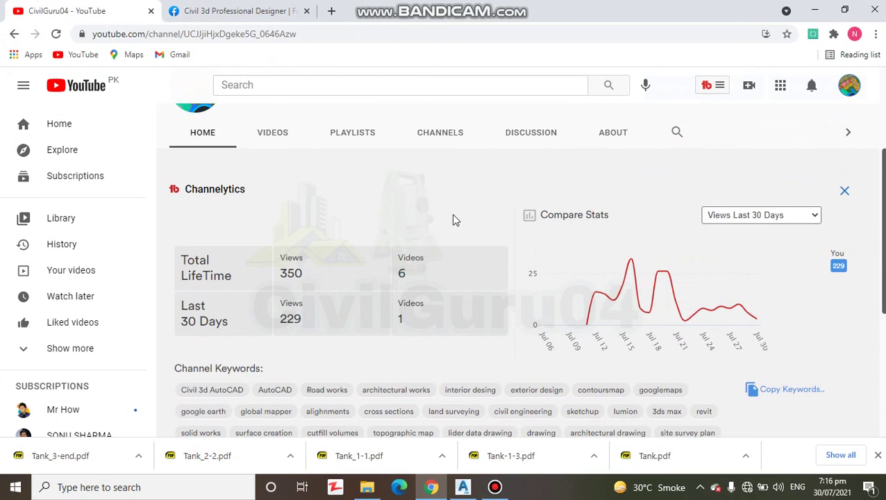
pyautogui.scroll(3, 452, 219)
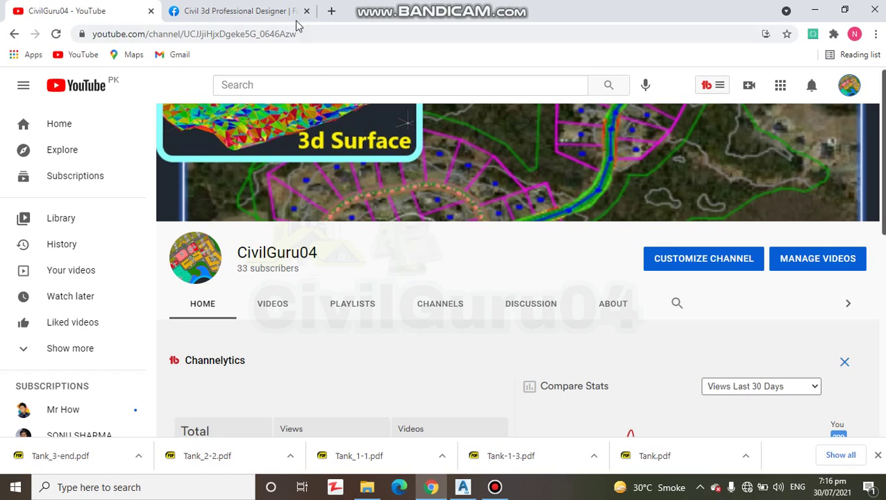
pyautogui.click(236, 11)
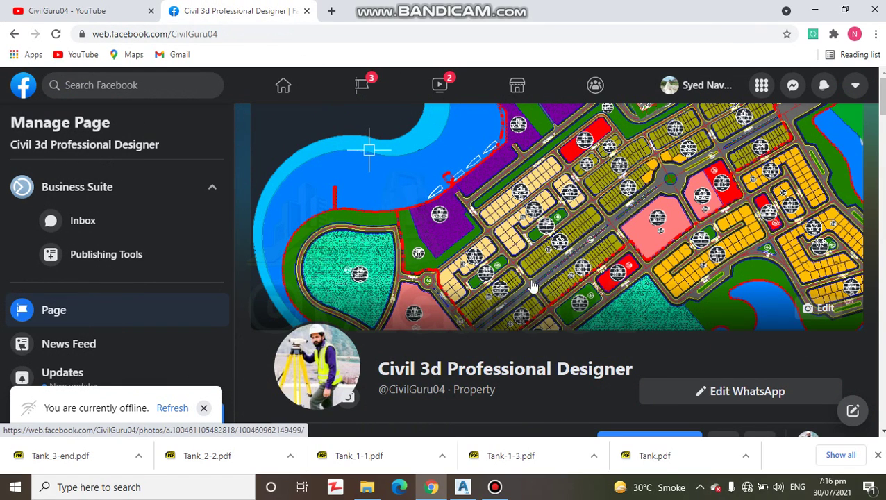
pyautogui.scroll(-1, 531, 286)
pyautogui.scroll(-1, 531, 281)
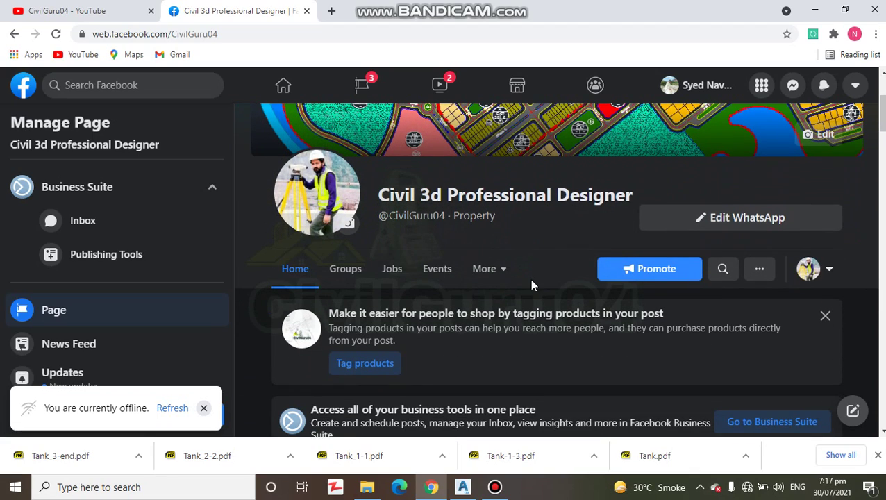
pyautogui.scroll(-2, 534, 300)
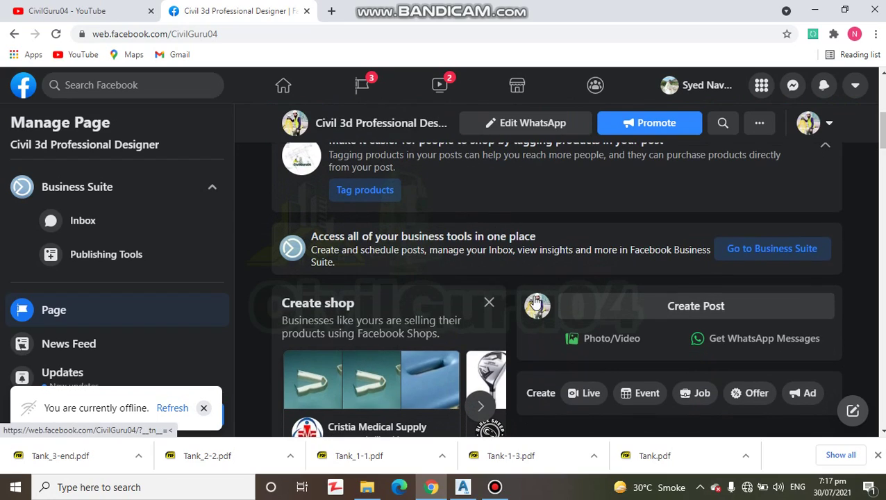